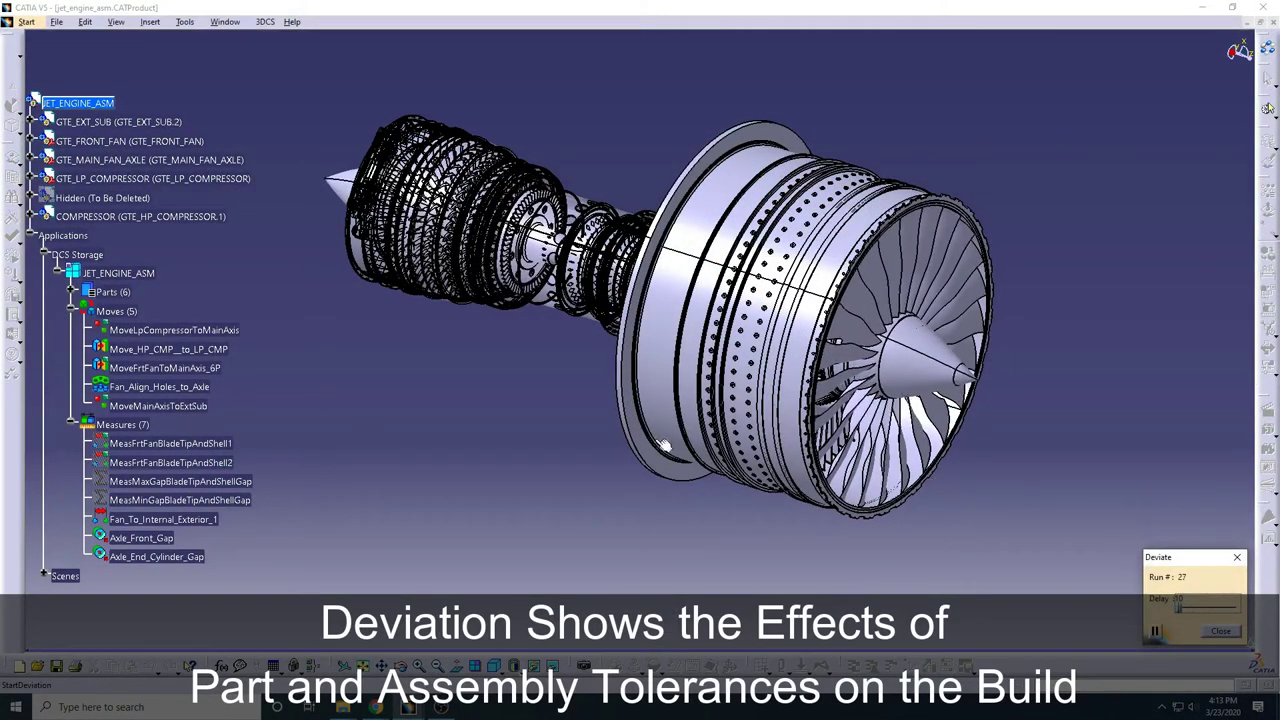
- Play the jet engine's five moves, from LP compressor onto the axis to the exterior subassembly
{"action": "mouse_move", "coordinate": [530, 415]}
{"action": "middle_mouse_down"}
{"action": "mouse_move", "coordinate": [570, 418]}
{"action": "mouse_move", "coordinate": [634, 216]}
{"action": "middle_mouse_up"}
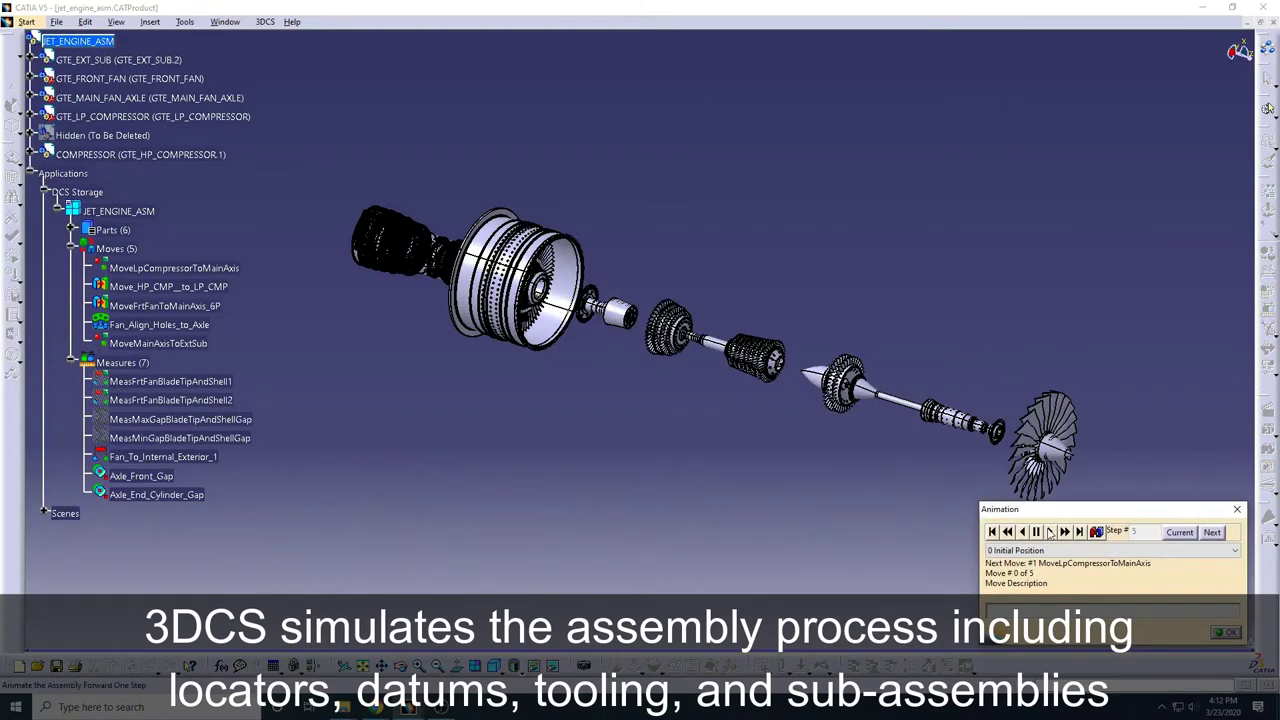
{"action": "left_click", "coordinate": [1050, 533]}
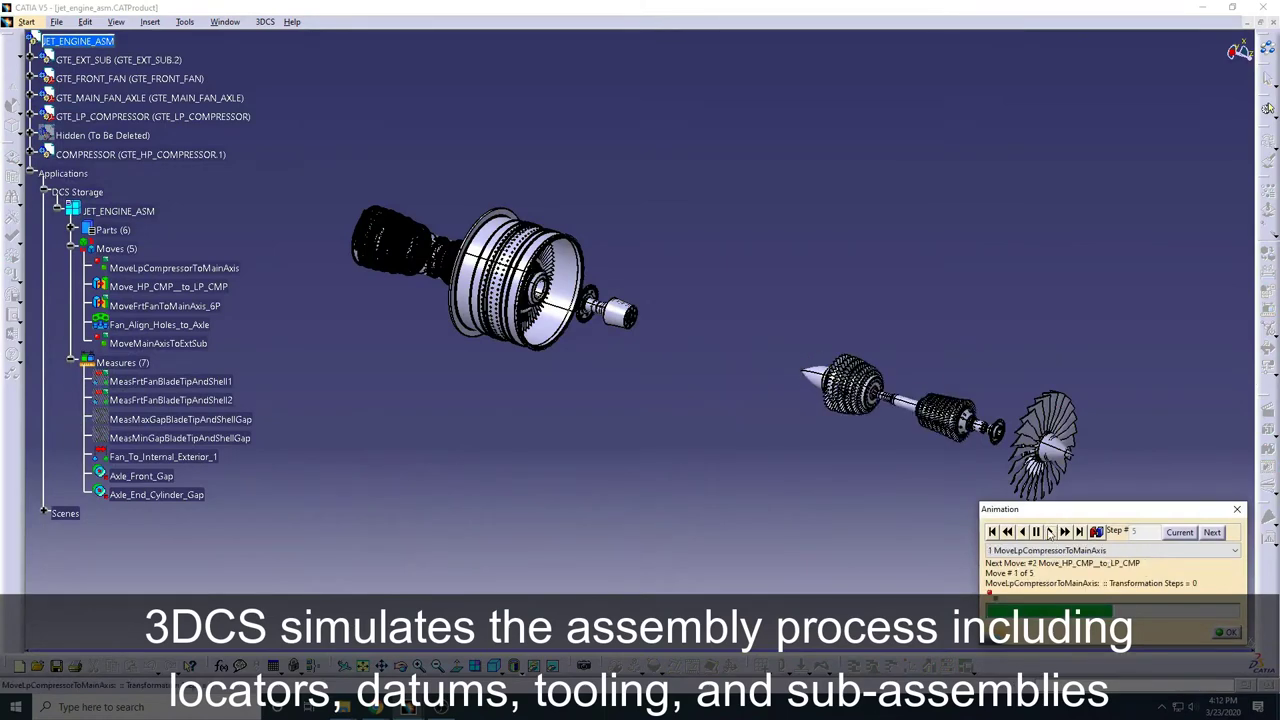
{"action": "left_click", "coordinate": [1050, 533]}
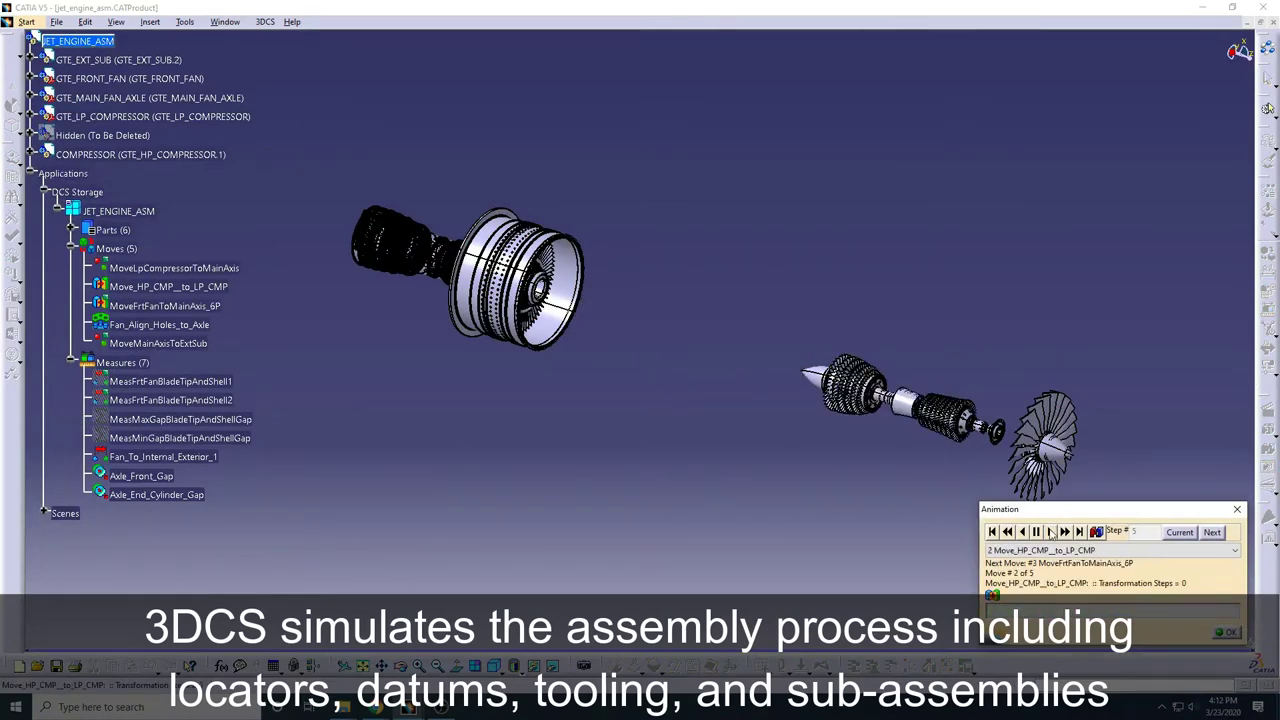
{"action": "left_click", "coordinate": [1050, 533]}
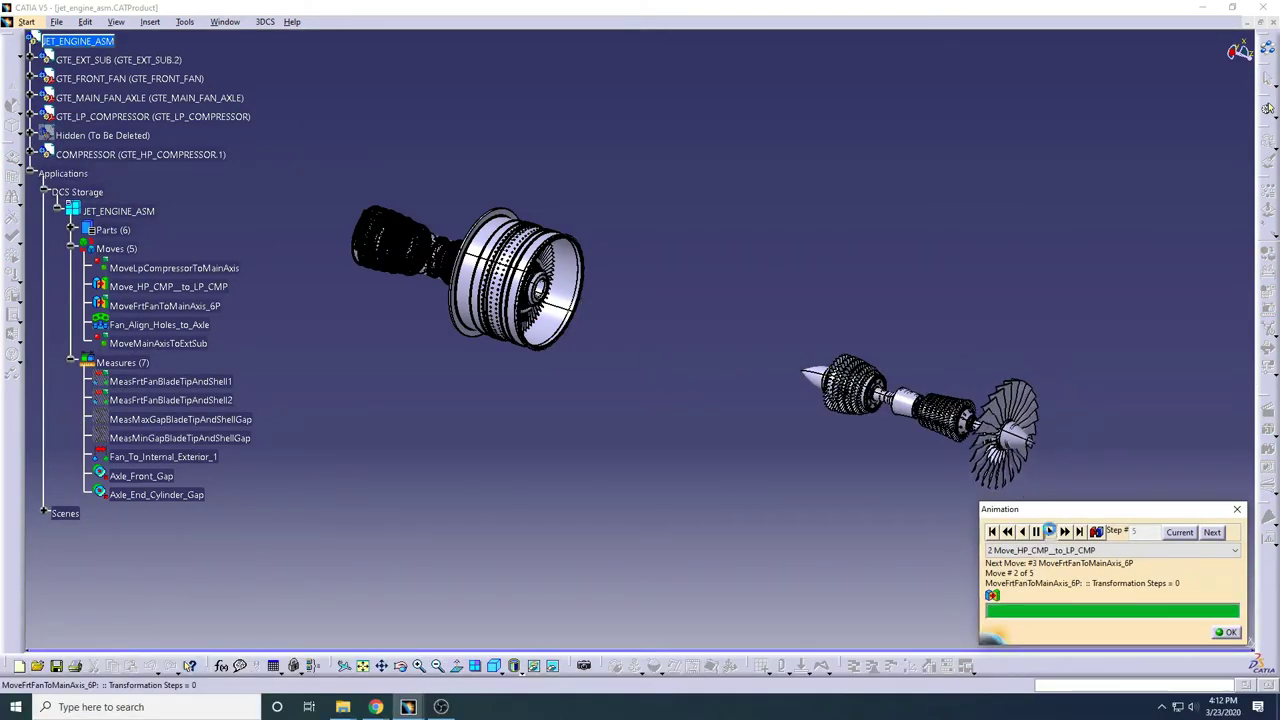
{"action": "left_click", "coordinate": [1050, 533]}
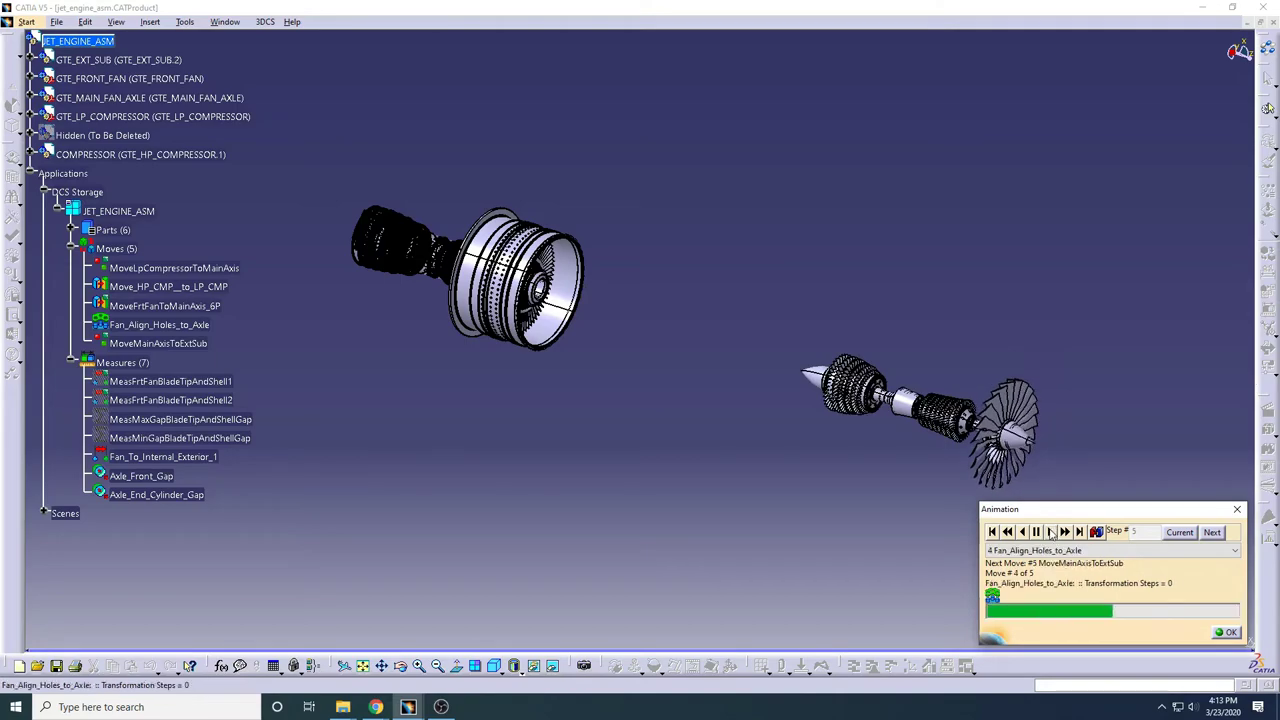
{"action": "left_click", "coordinate": [1050, 533]}
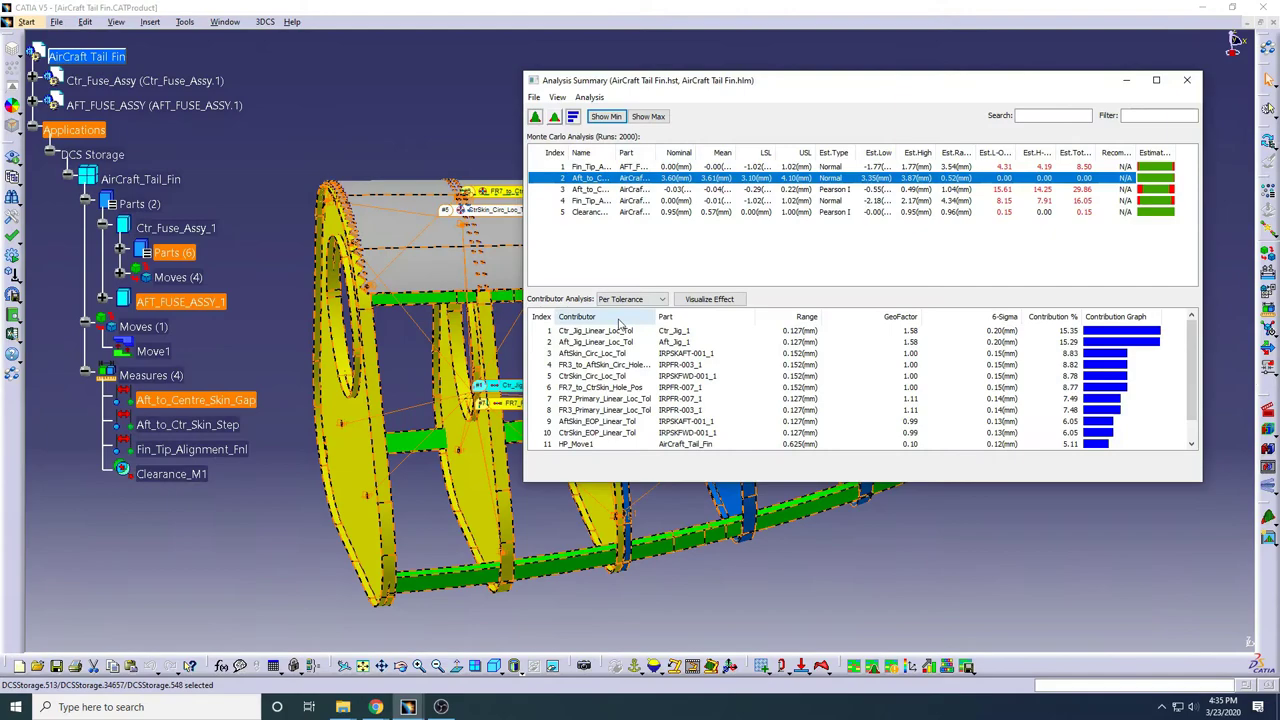
- Review contributors for the Aft_to_Ctr_Skin_Step, Fin_Tip_Alignment_Fnl and Clearance_M1 measures
{"action": "mouse_move", "coordinate": [720, 88]}
{"action": "left_mouse_down"}
{"action": "mouse_move", "coordinate": [980, 100]}
{"action": "mouse_move", "coordinate": [893, 105]}
{"action": "left_mouse_up"}
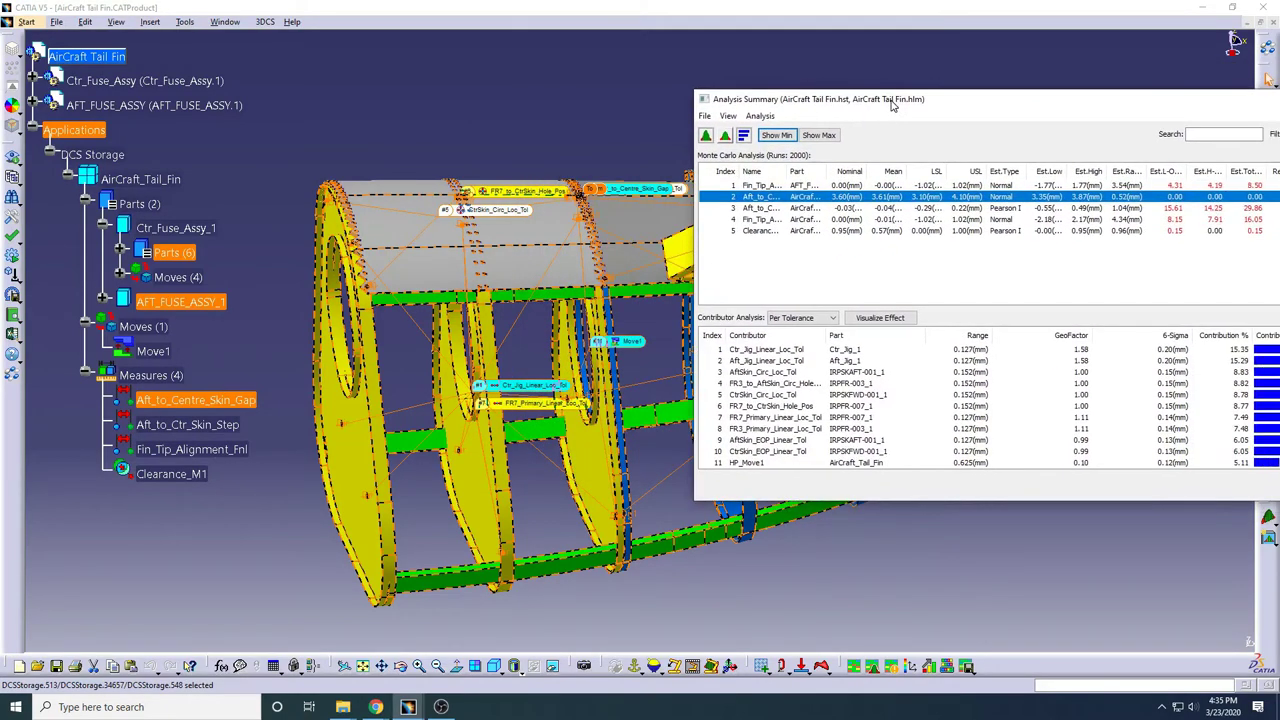
{"action": "left_click", "coordinate": [777, 209]}
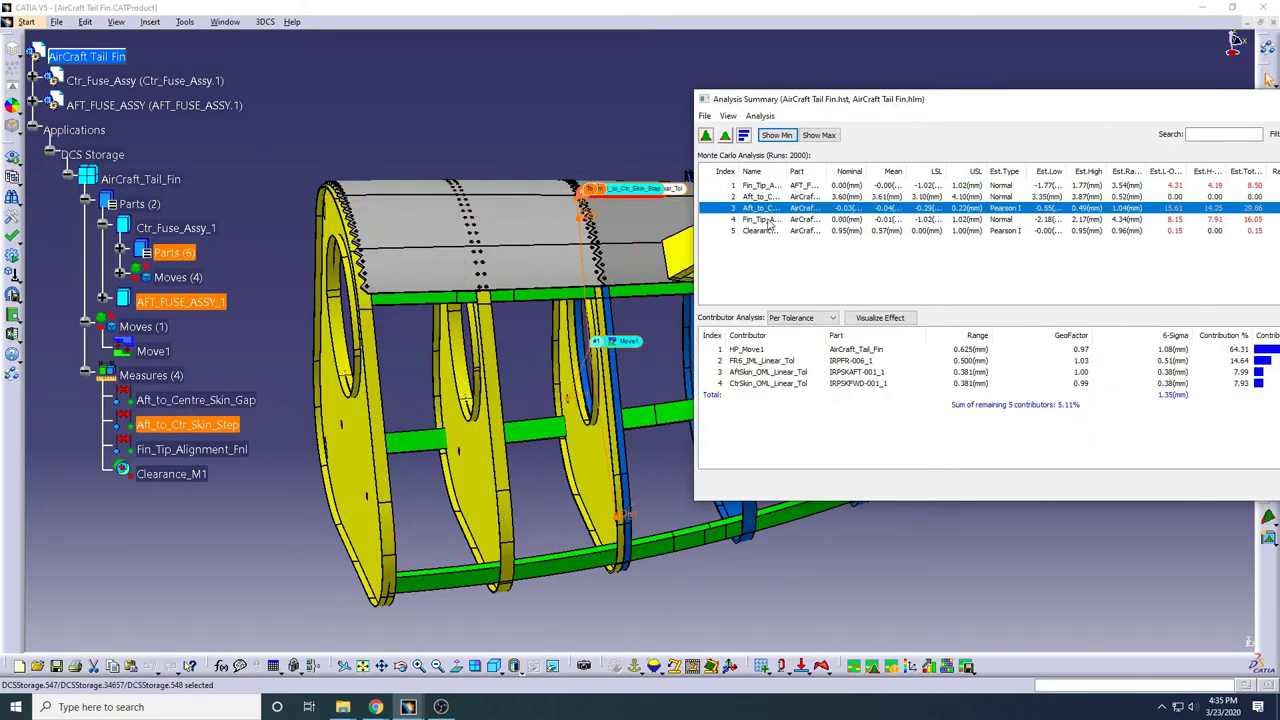
{"action": "left_click", "coordinate": [770, 222]}
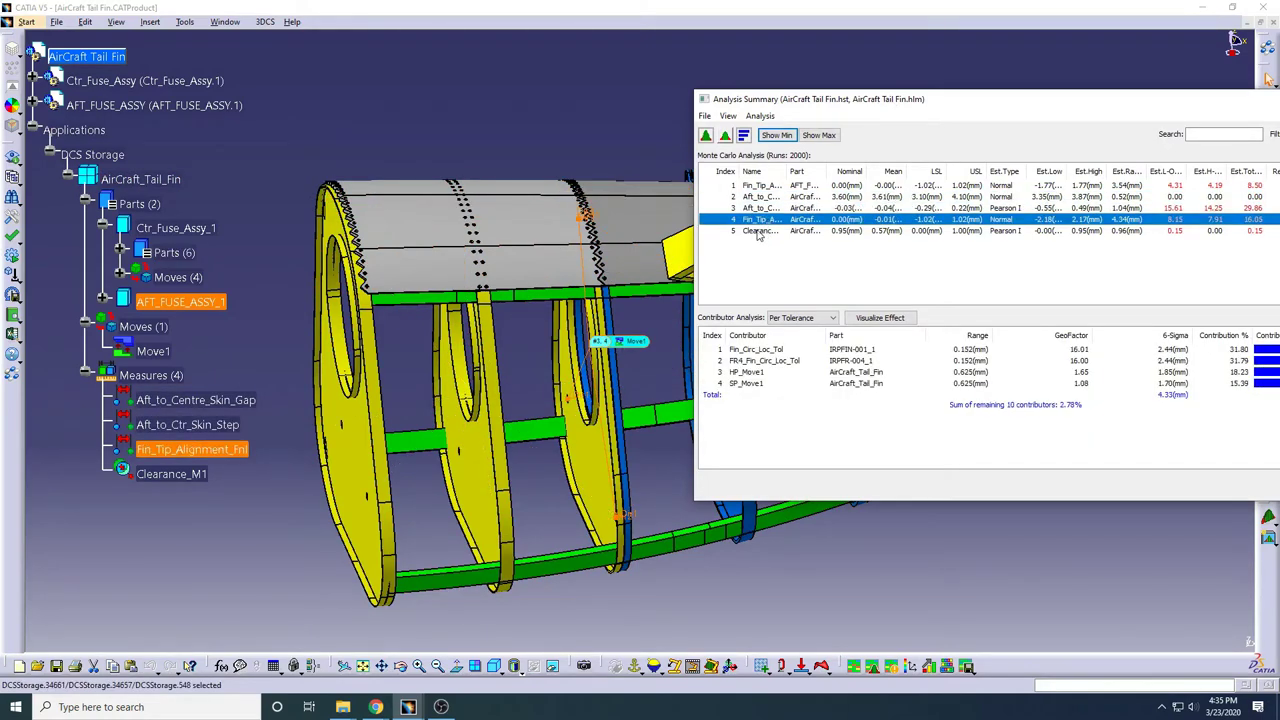
{"action": "left_click", "coordinate": [758, 232]}
- Inspect contributors HP_Move1 and SP_Move1, then widen the upper spec limit to reach 15.23% out-of-spec
{"action": "left_click", "coordinate": [755, 352]}
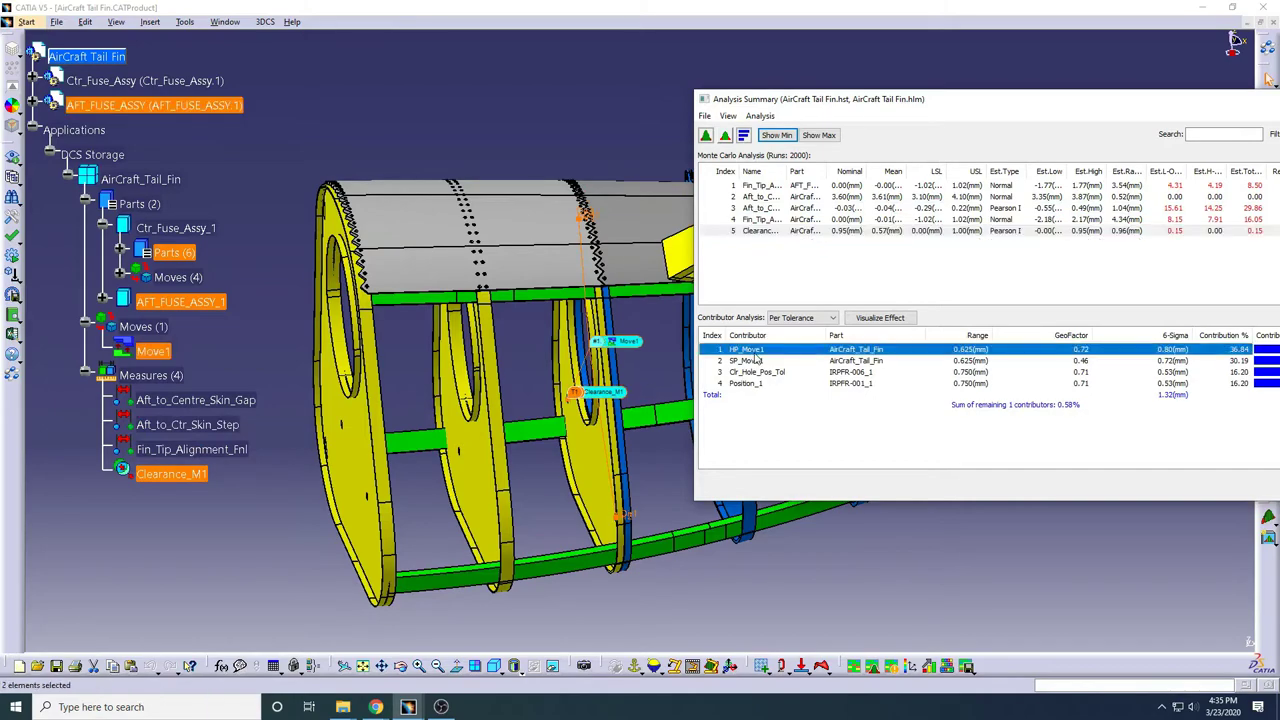
{"action": "left_click", "coordinate": [758, 362]}
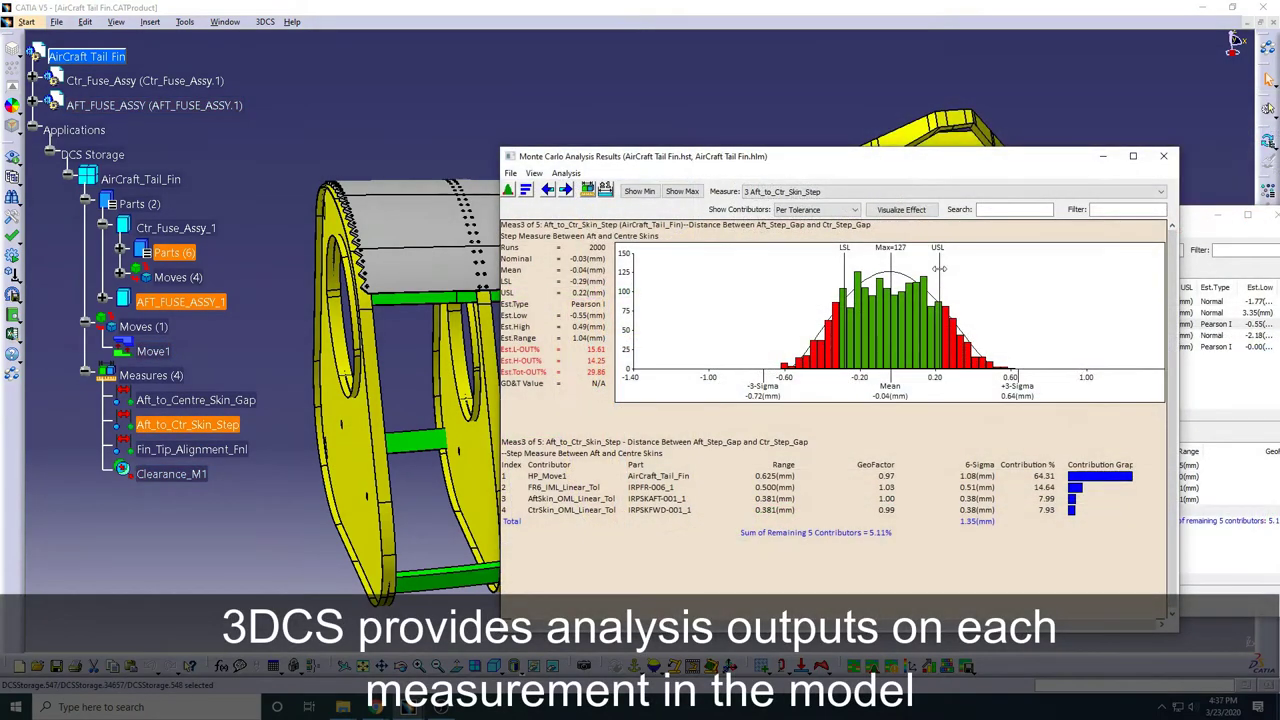
{"action": "left_click_drag", "start_coordinate": [921, 268], "coordinate": [949, 264]}
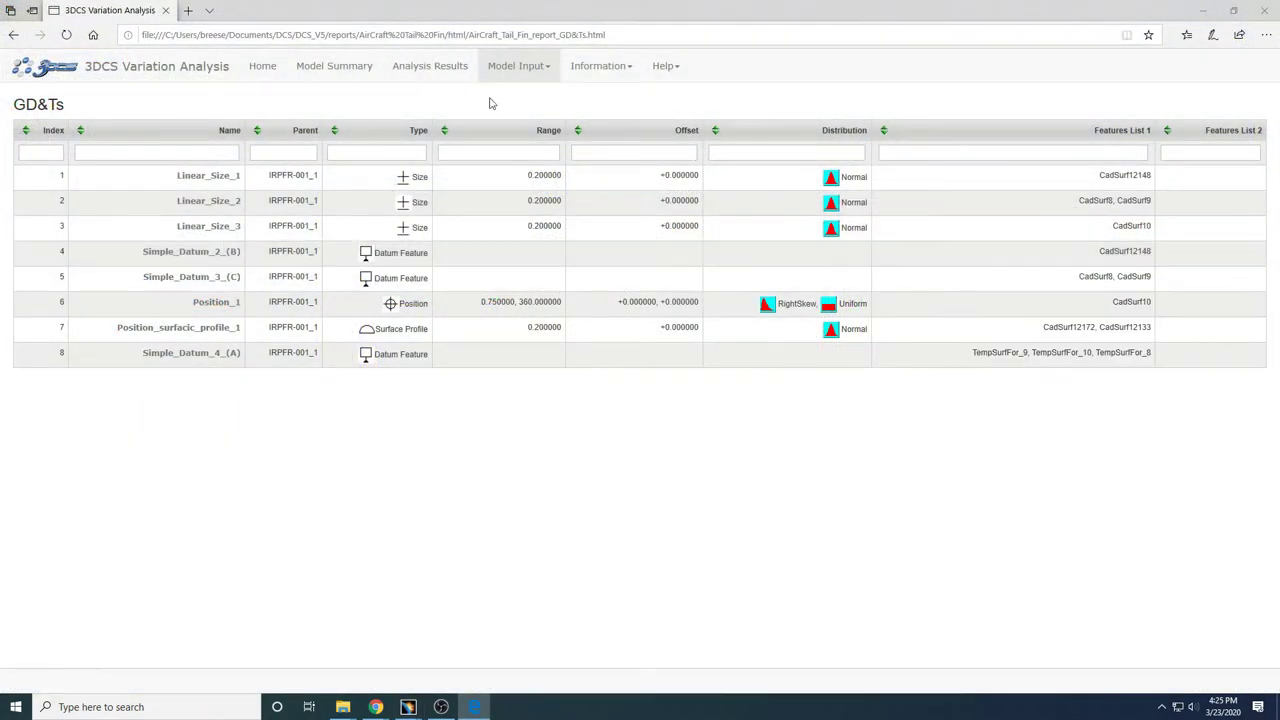
- Browse the report's Model Input Tolerances table, then switch to its Measurements page
{"action": "left_click", "coordinate": [548, 68]}
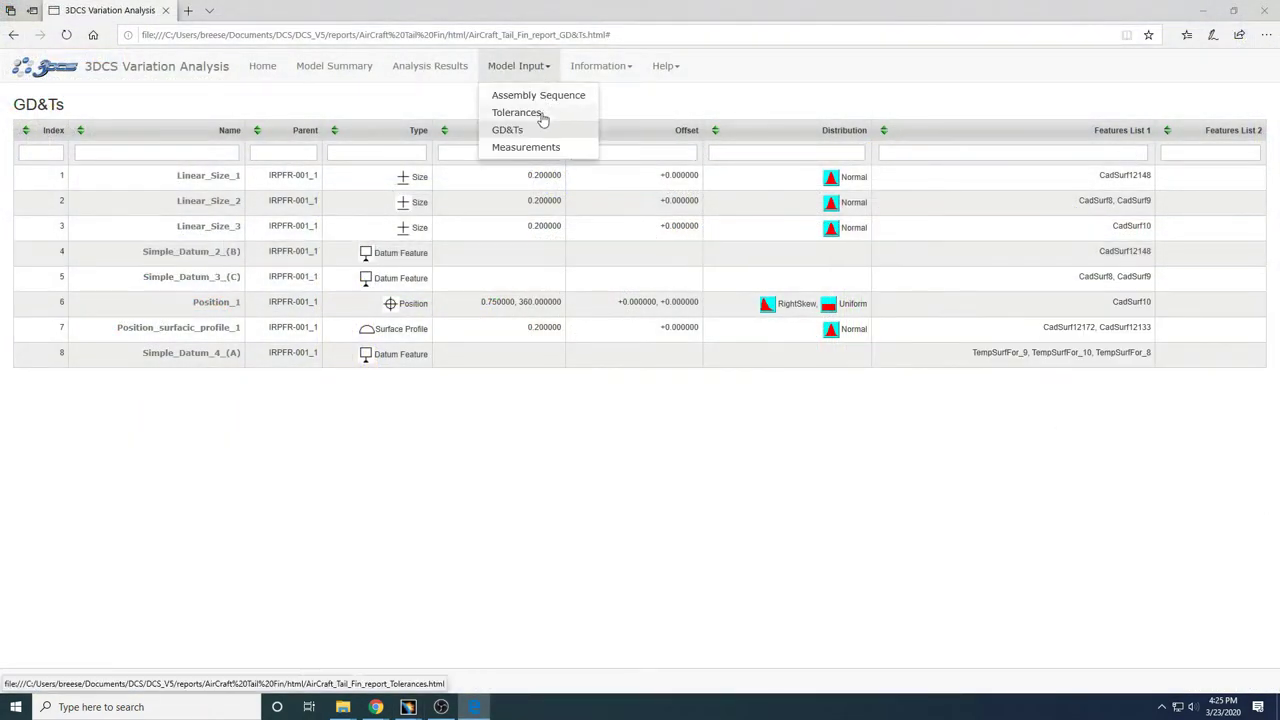
{"action": "left_click", "coordinate": [541, 114]}
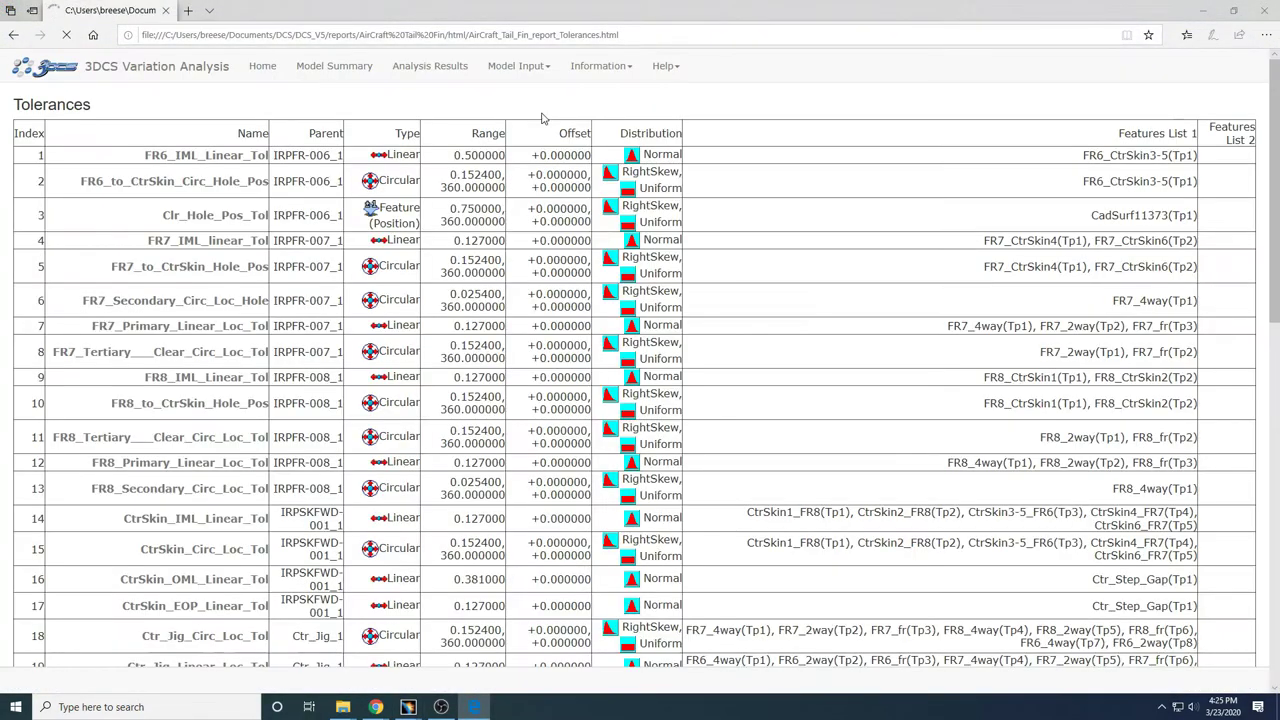
{"action": "scroll", "coordinate": [408, 297], "scroll_direction": "down", "scroll_amount": 3}
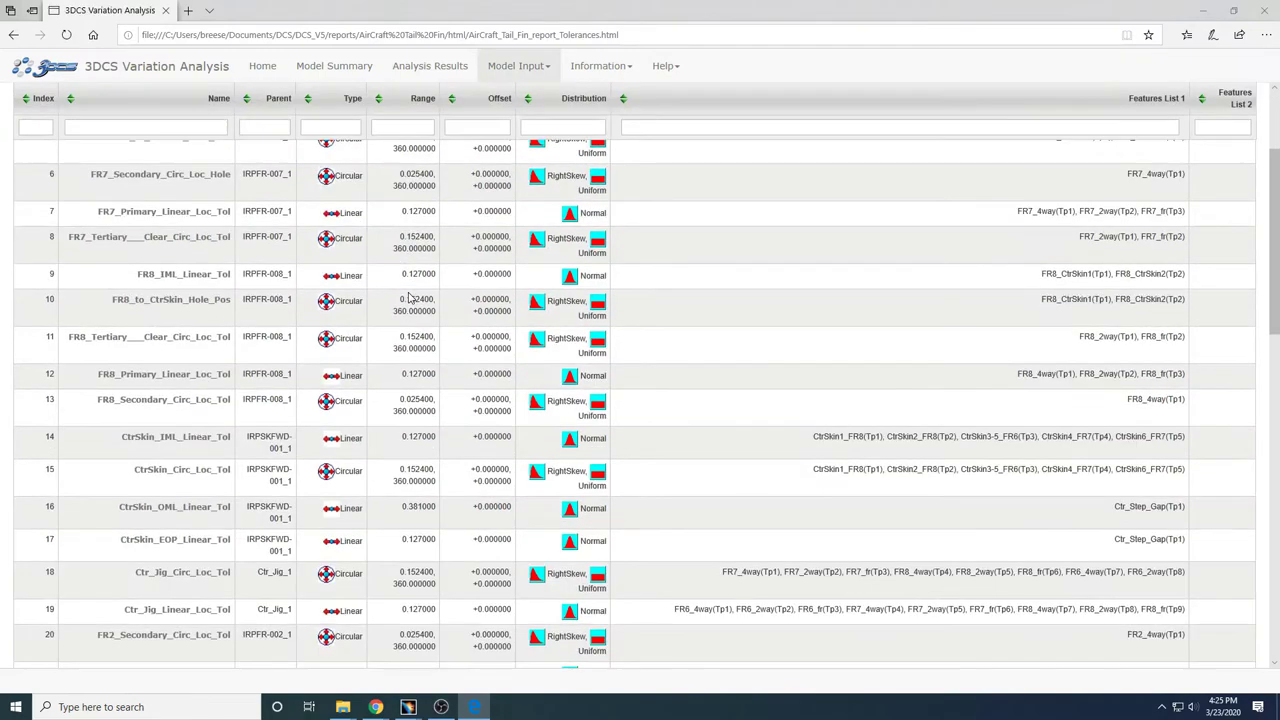
{"action": "left_click", "coordinate": [530, 72]}
{"action": "left_click", "coordinate": [524, 149]}
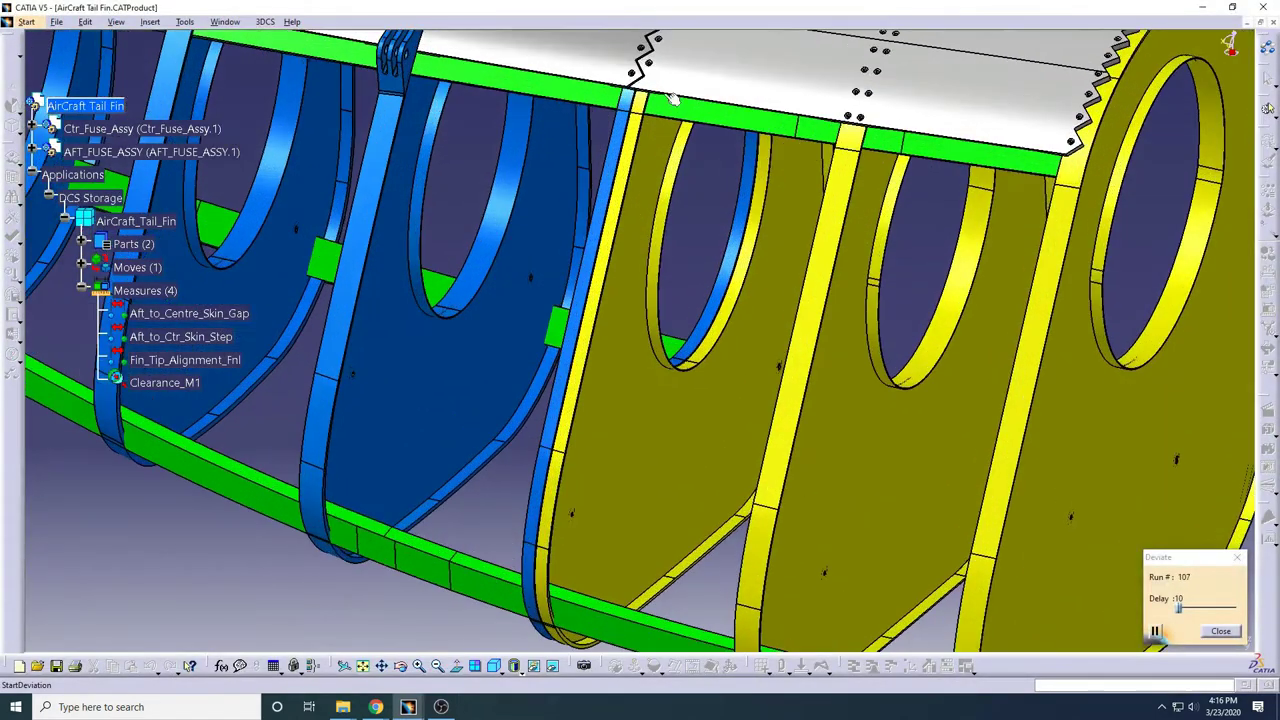
- Step the tail fin assembly from its initial position, placing FR7 and then FR6 onto the jig
{"action": "mouse_move", "coordinate": [672, 98]}
{"action": "middle_mouse_down"}
{"action": "mouse_move", "coordinate": [678, 298]}
{"action": "mouse_move", "coordinate": [690, 162]}
{"action": "mouse_move", "coordinate": [665, 340]}
{"action": "middle_mouse_up"}
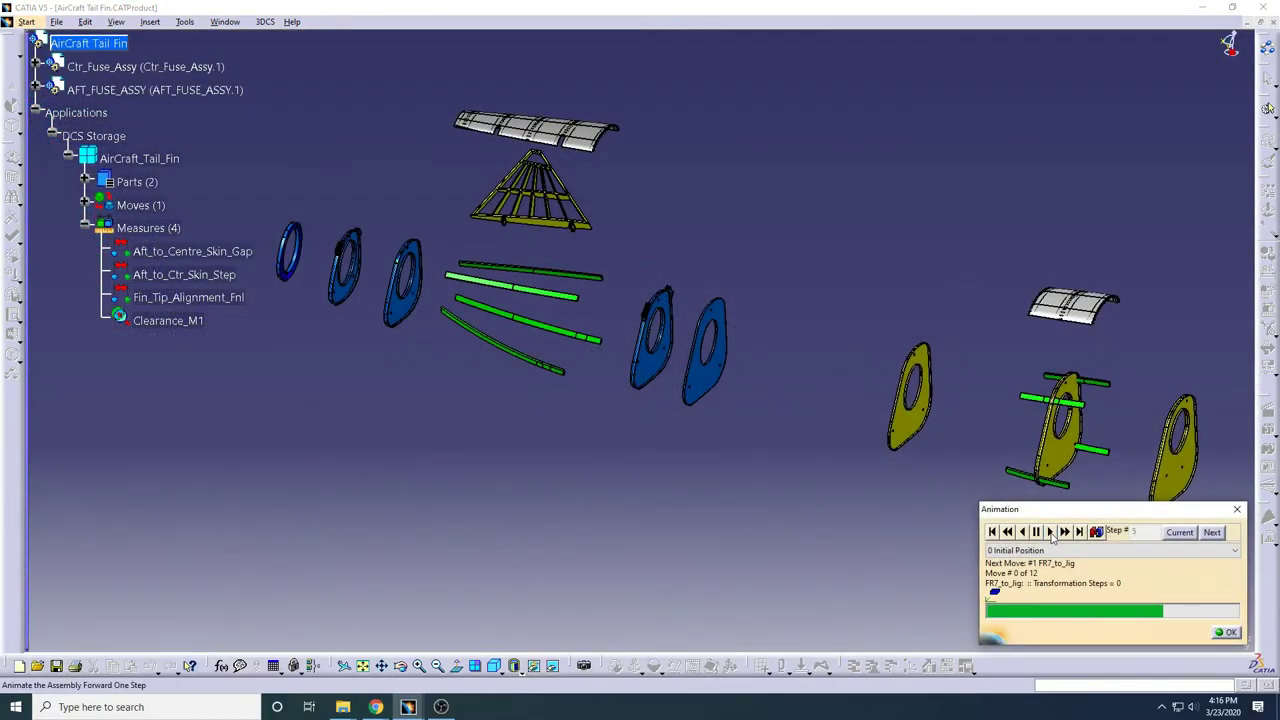
{"action": "left_click", "coordinate": [1050, 532]}
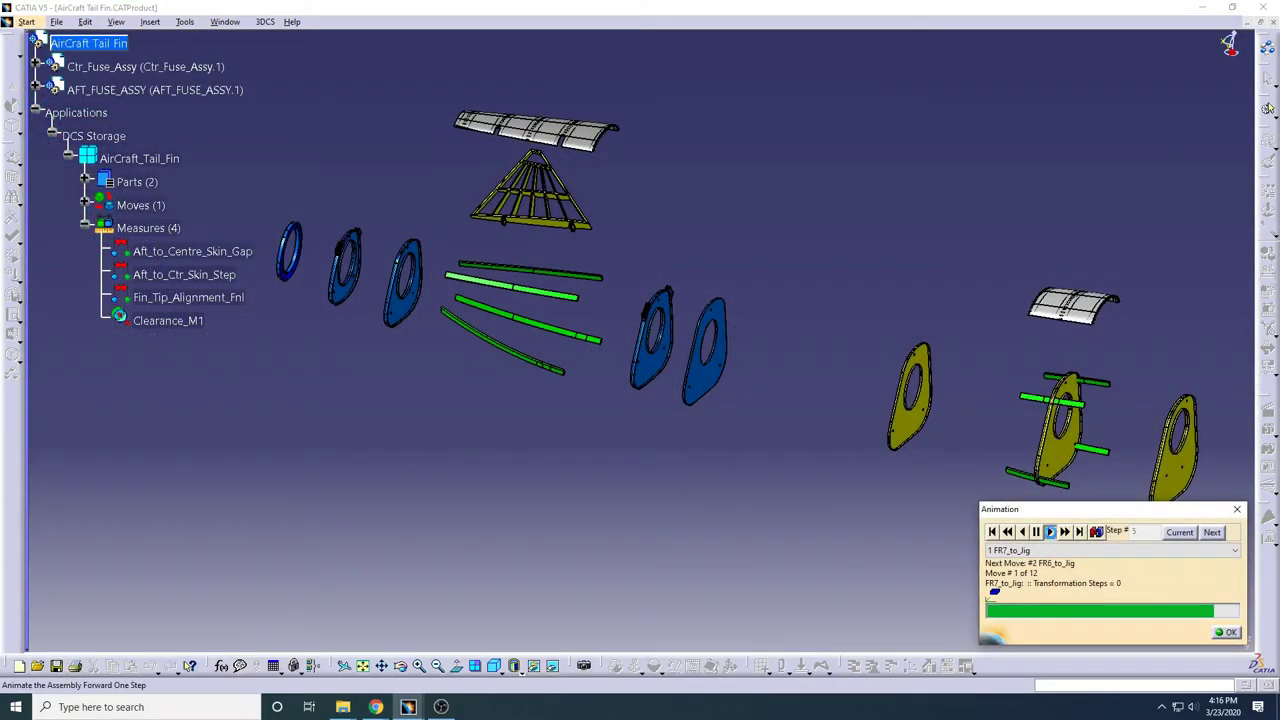
{"action": "left_click", "coordinate": [1050, 532]}
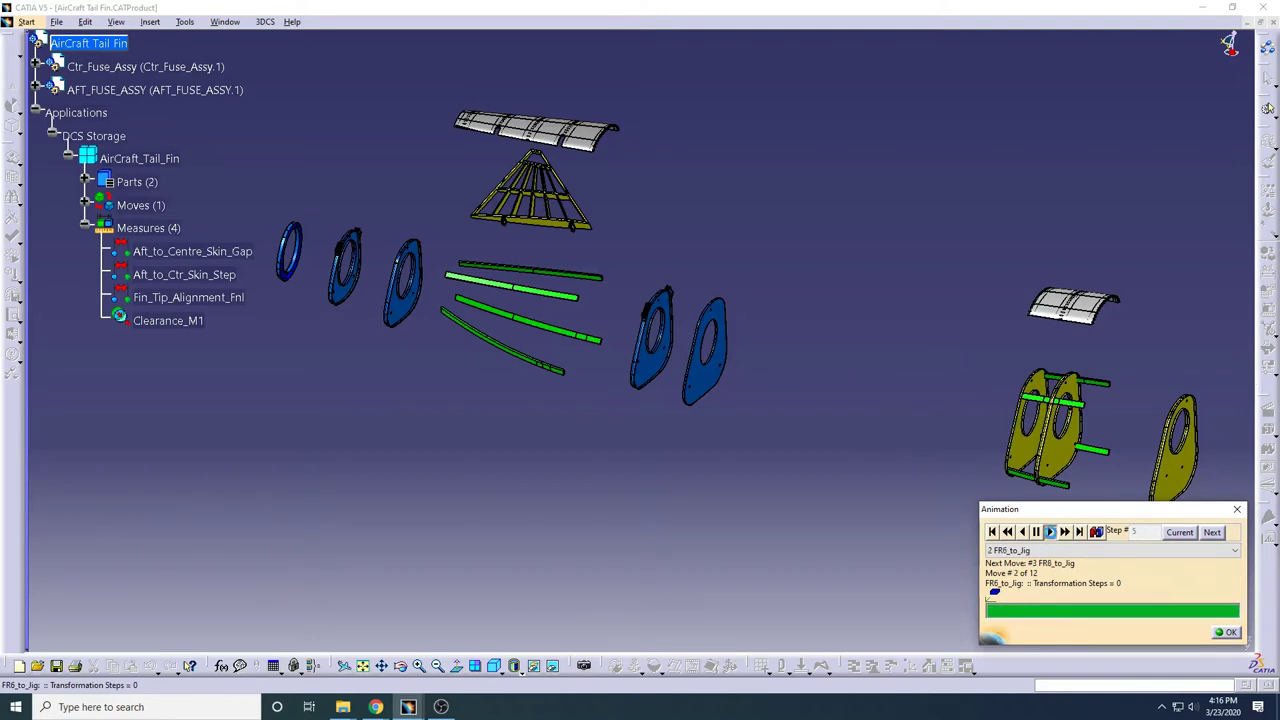
{"action": "left_click", "coordinate": [1050, 532]}
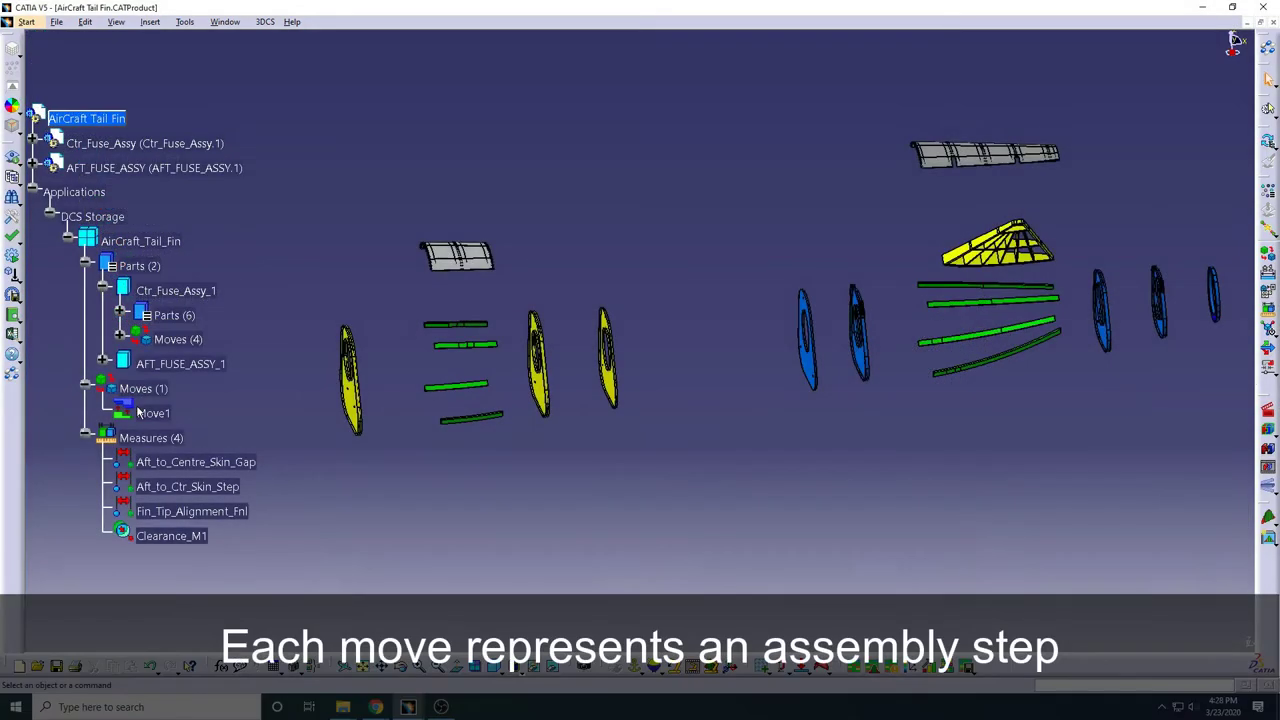
- Bring up Move1's definition, set its settings aside and zoom in on the tail fin assembly
{"action": "double_click", "coordinate": [155, 413]}
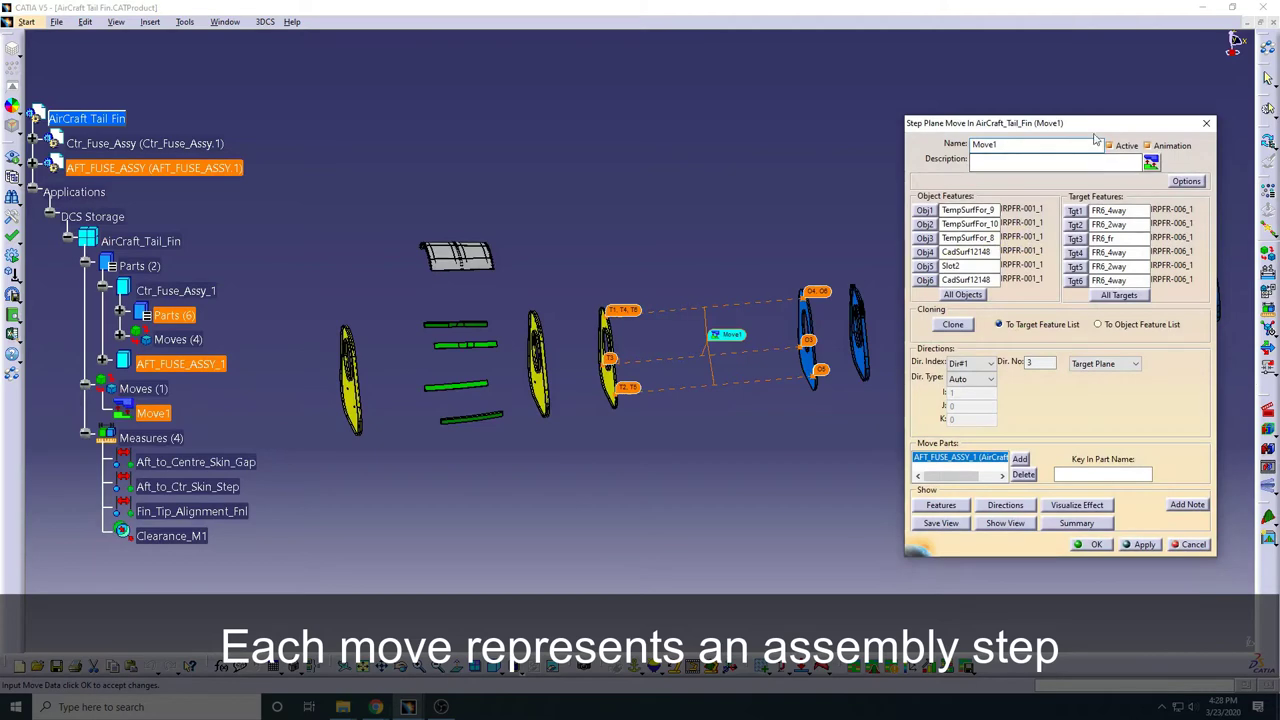
{"action": "left_click_drag", "start_coordinate": [1097, 138], "coordinate": [1139, 148]}
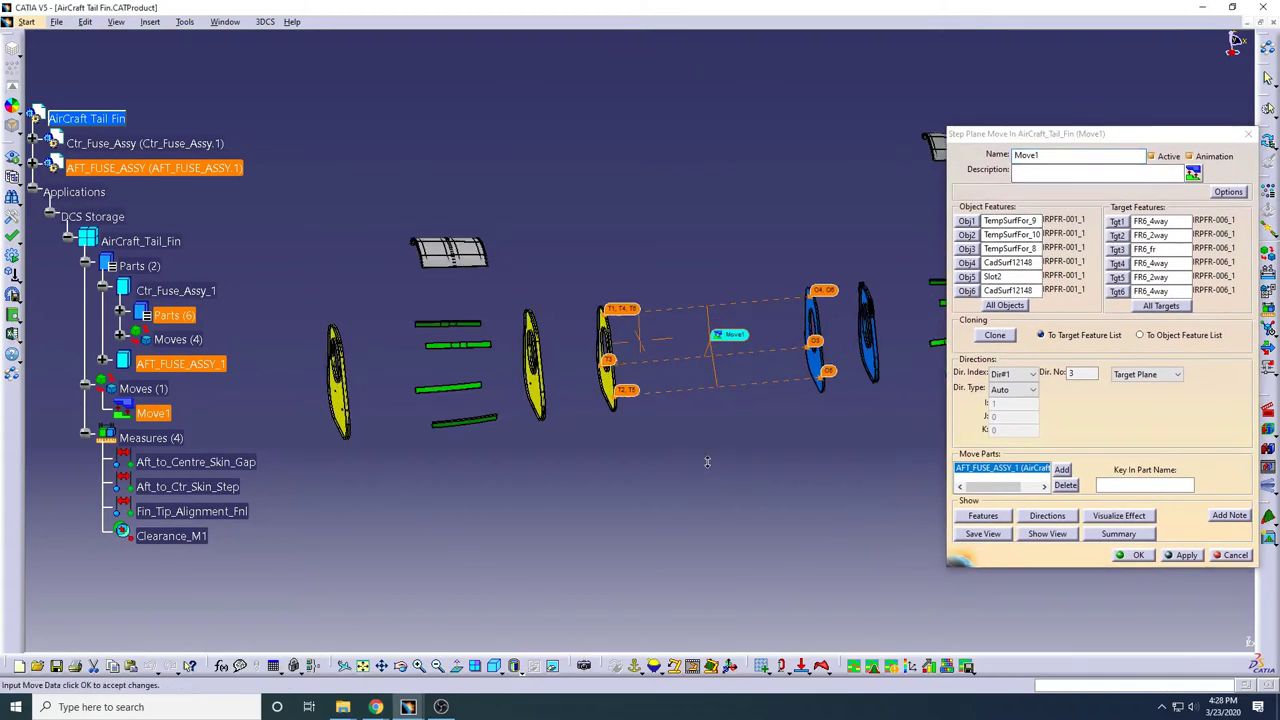
{"action": "middle_click_drag", "start_coordinate": [707, 461], "coordinate": [774, 338], "text": "ctrl"}
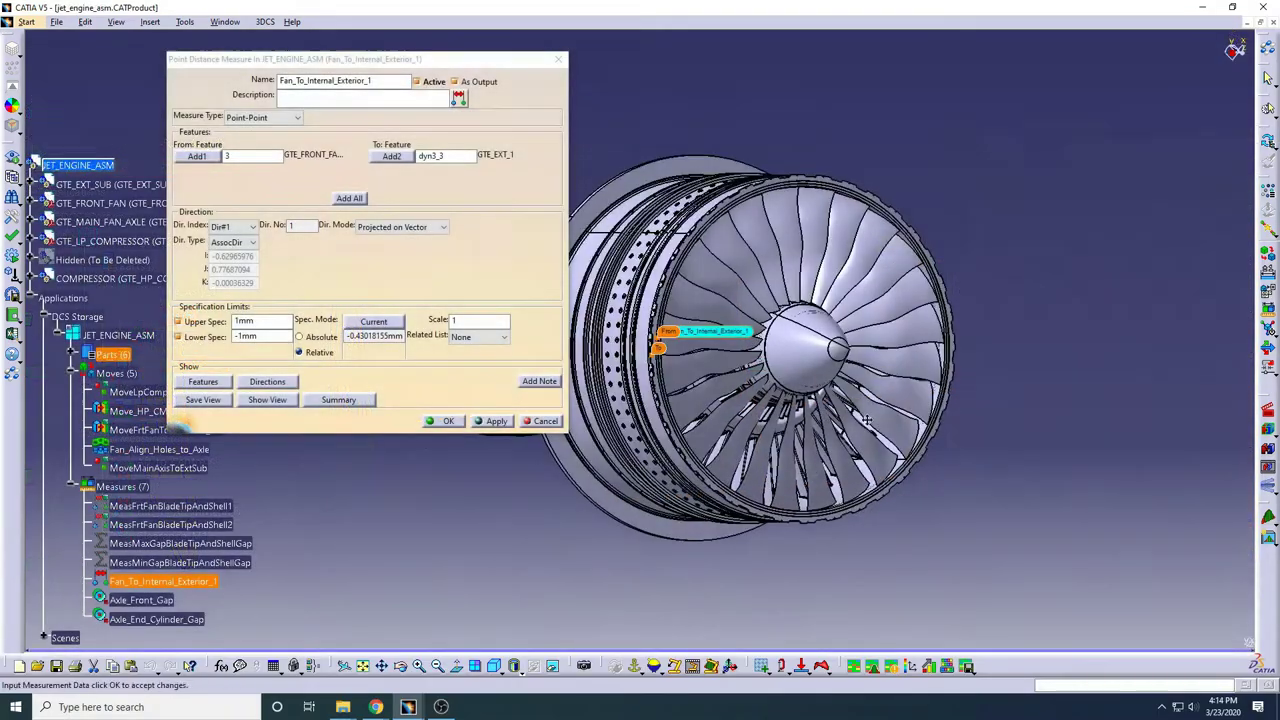
- Animate deviation runs on the engine's fan blades, then on the whole engine from another side
{"action": "mouse_move", "coordinate": [926, 423]}
{"action": "middle_mouse_down"}
{"action": "mouse_move", "coordinate": [815, 353]}
{"action": "mouse_move", "coordinate": [787, 354]}
{"action": "middle_mouse_up"}
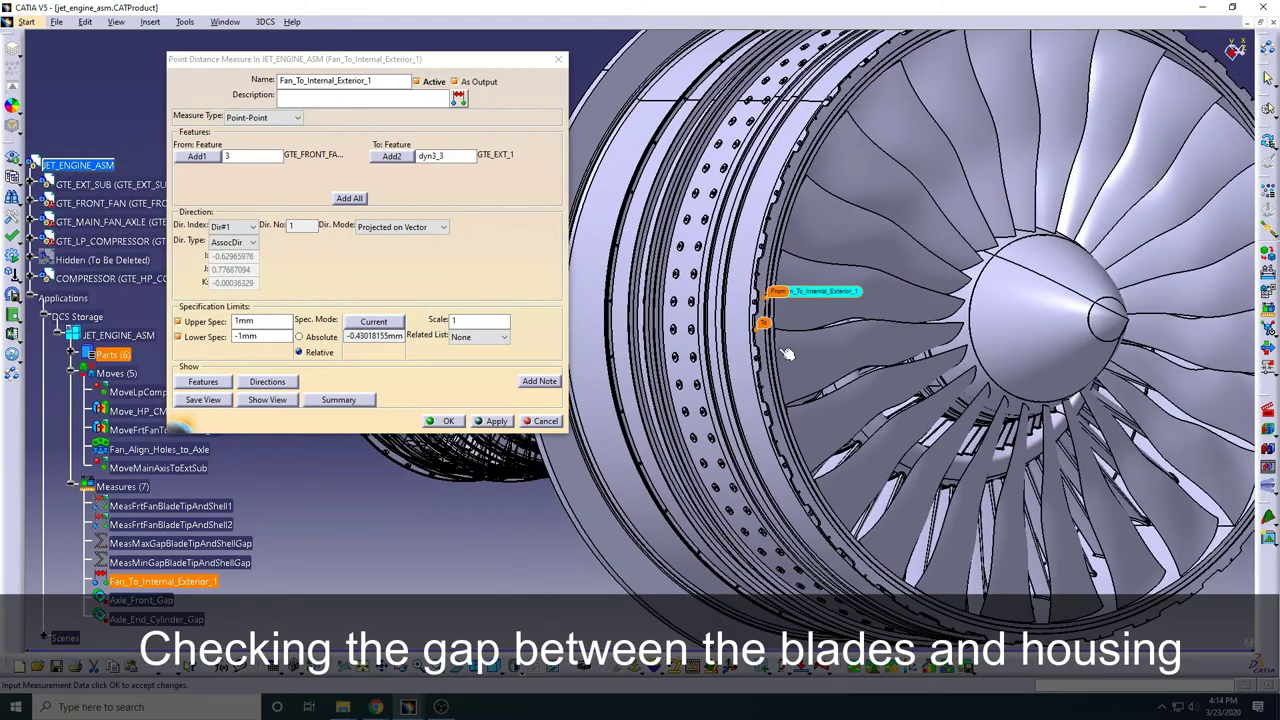
{"action": "left_click", "coordinate": [1269, 484]}
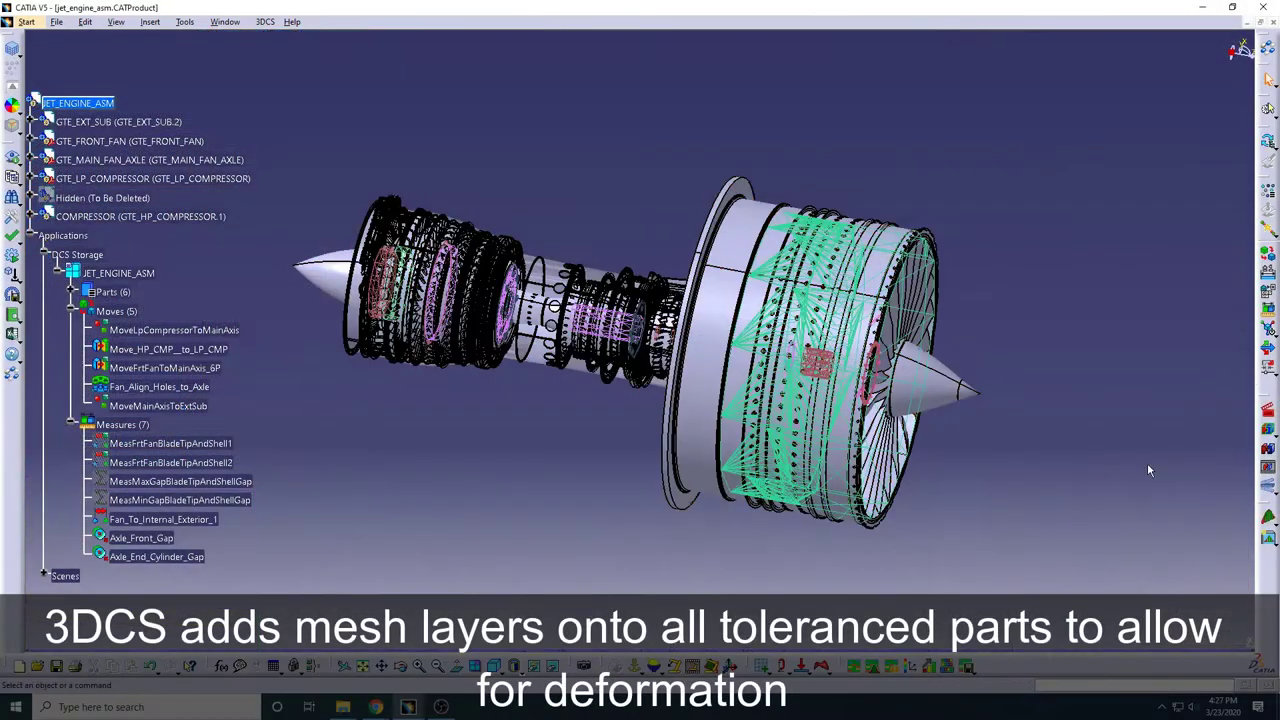
{"action": "mouse_move", "coordinate": [1143, 471]}
{"action": "middle_mouse_down"}
{"action": "mouse_move", "coordinate": [975, 446]}
{"action": "mouse_move", "coordinate": [1010, 450]}
{"action": "middle_mouse_up"}
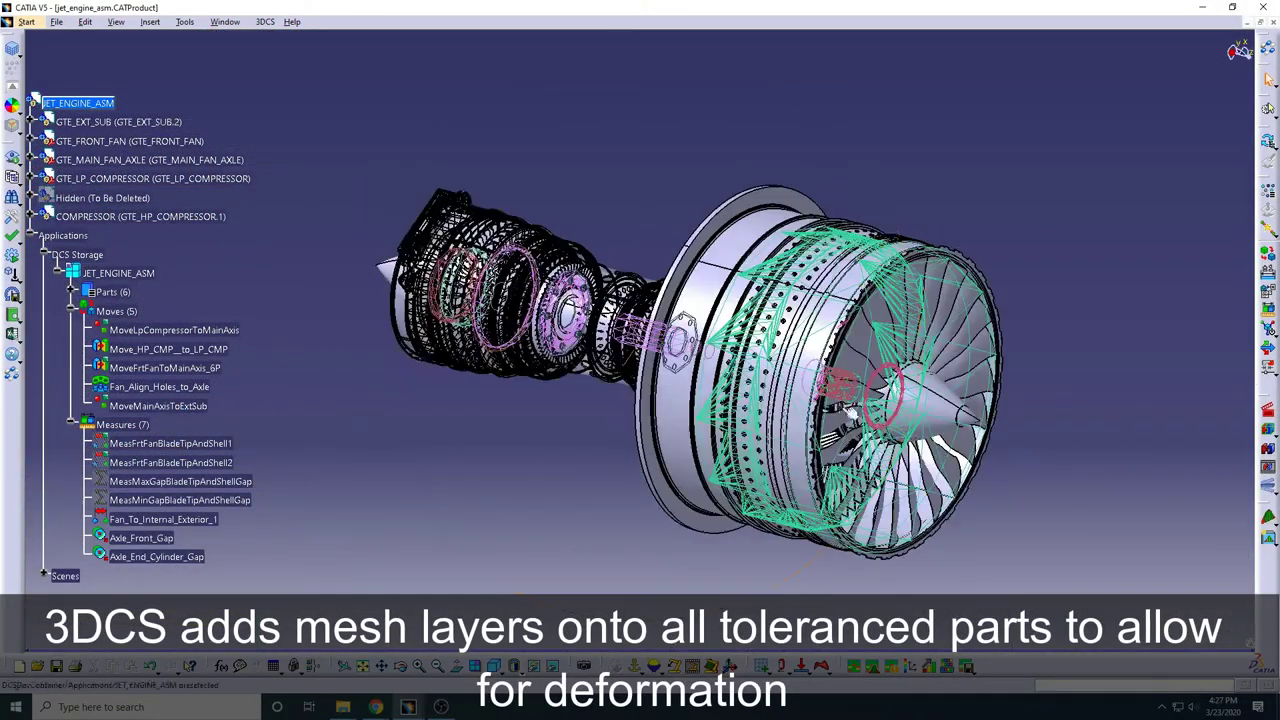
{"action": "left_click", "coordinate": [1268, 486]}
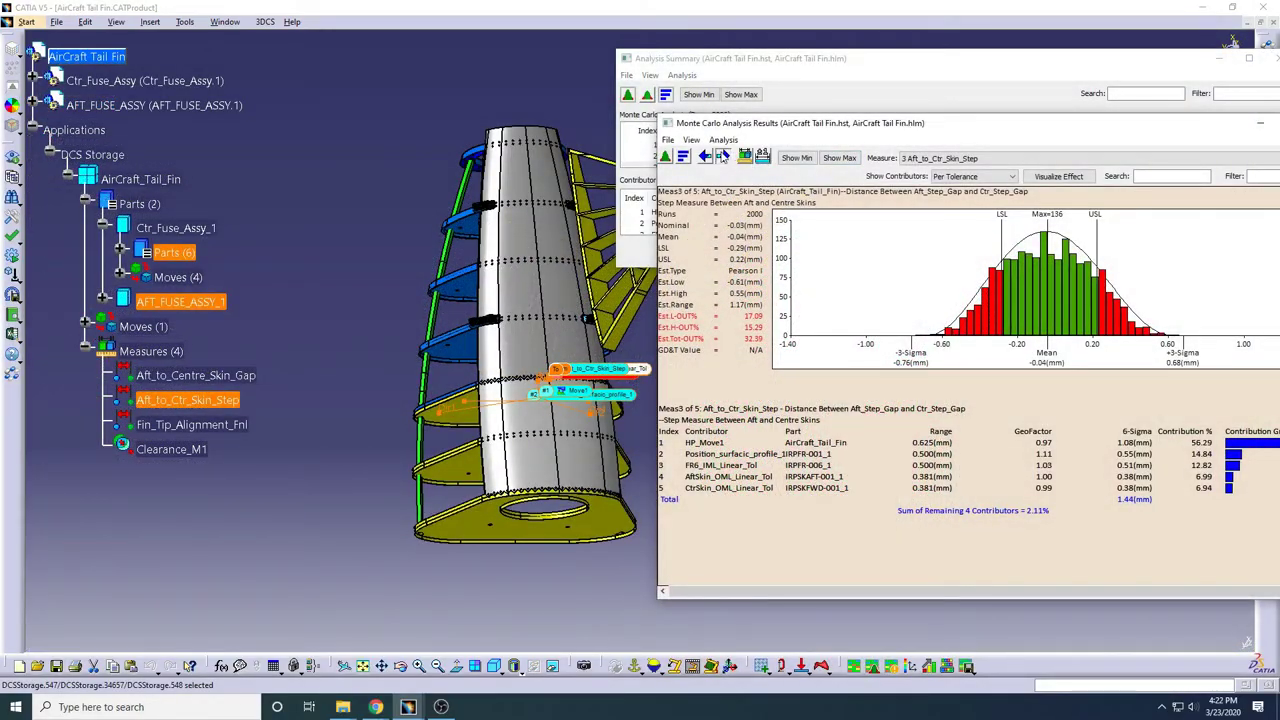
- Step through the Monte Carlo results to the Aft_to_Ctr_Skin_Step measure
{"action": "left_click", "coordinate": [722, 157]}
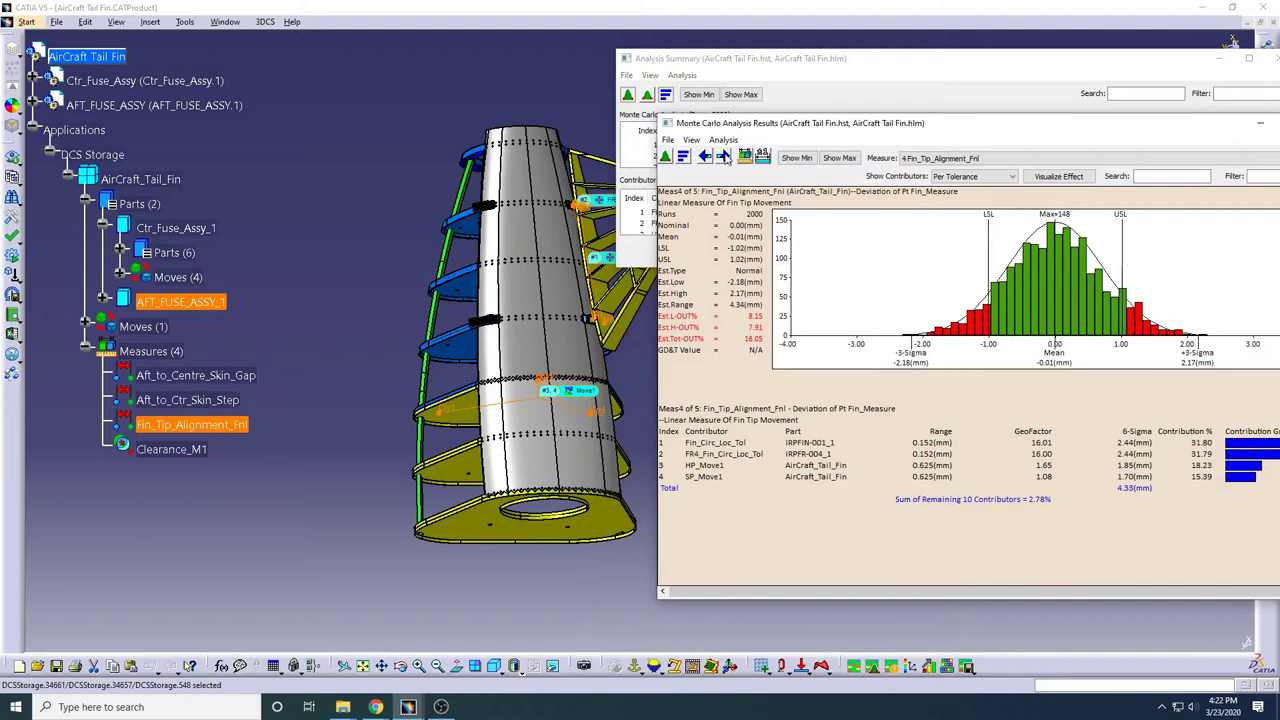
{"action": "left_click", "coordinate": [722, 157]}
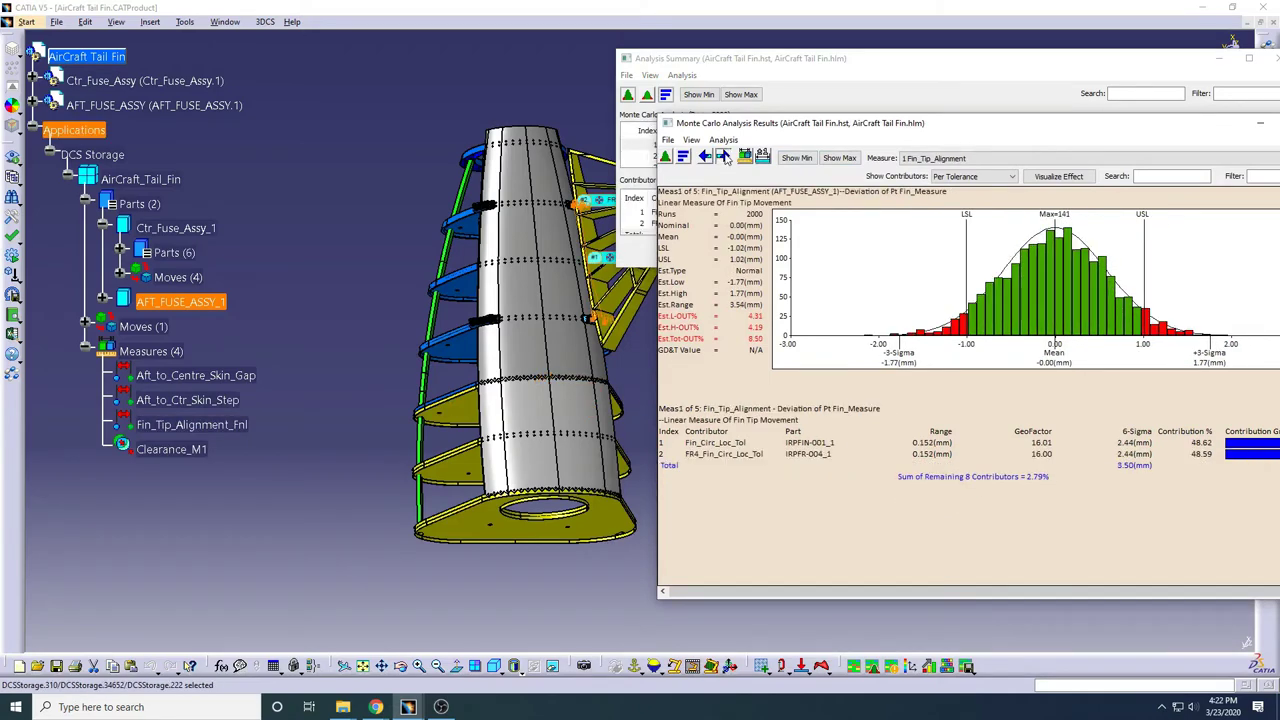
{"action": "left_click", "coordinate": [722, 157]}
{"action": "left_click", "coordinate": [722, 157]}
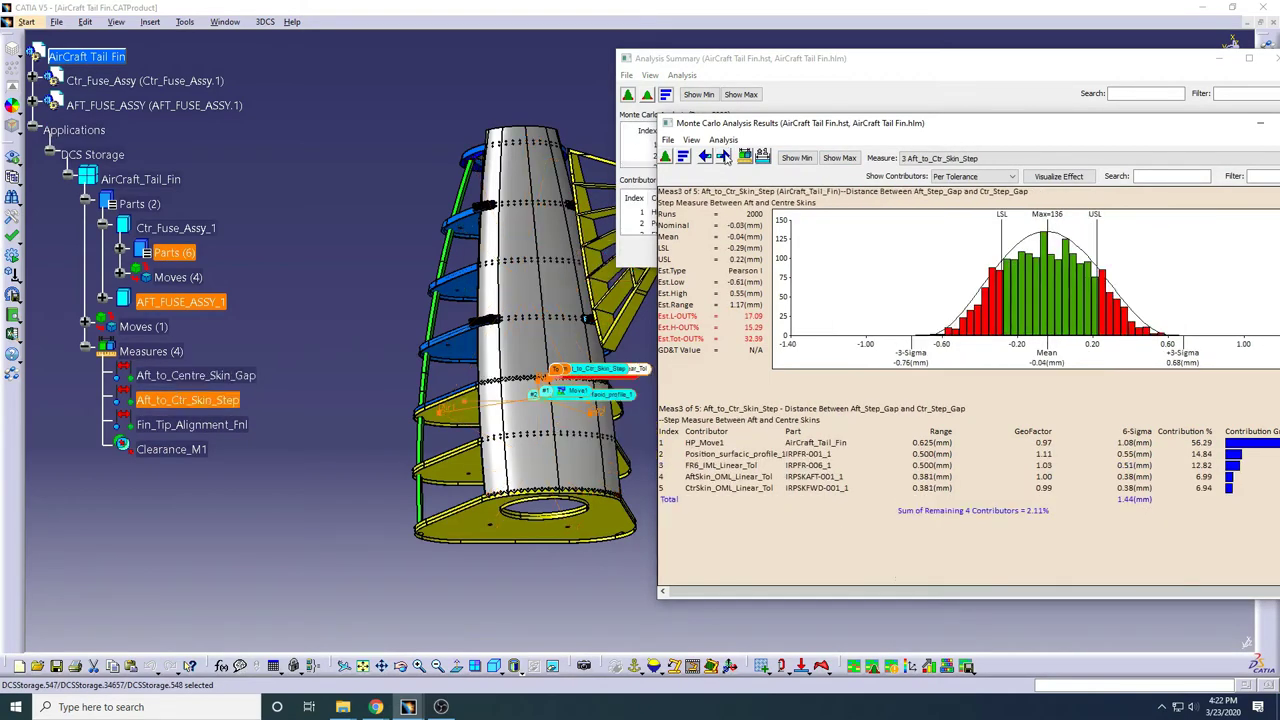
{"action": "left_click_drag", "start_coordinate": [760, 123], "coordinate": [715, 124]}
- Lower the Position_surfacic_profile_1 tolerance value and rerun the Monte Carlo analysis
{"action": "left_click", "coordinate": [683, 456]}
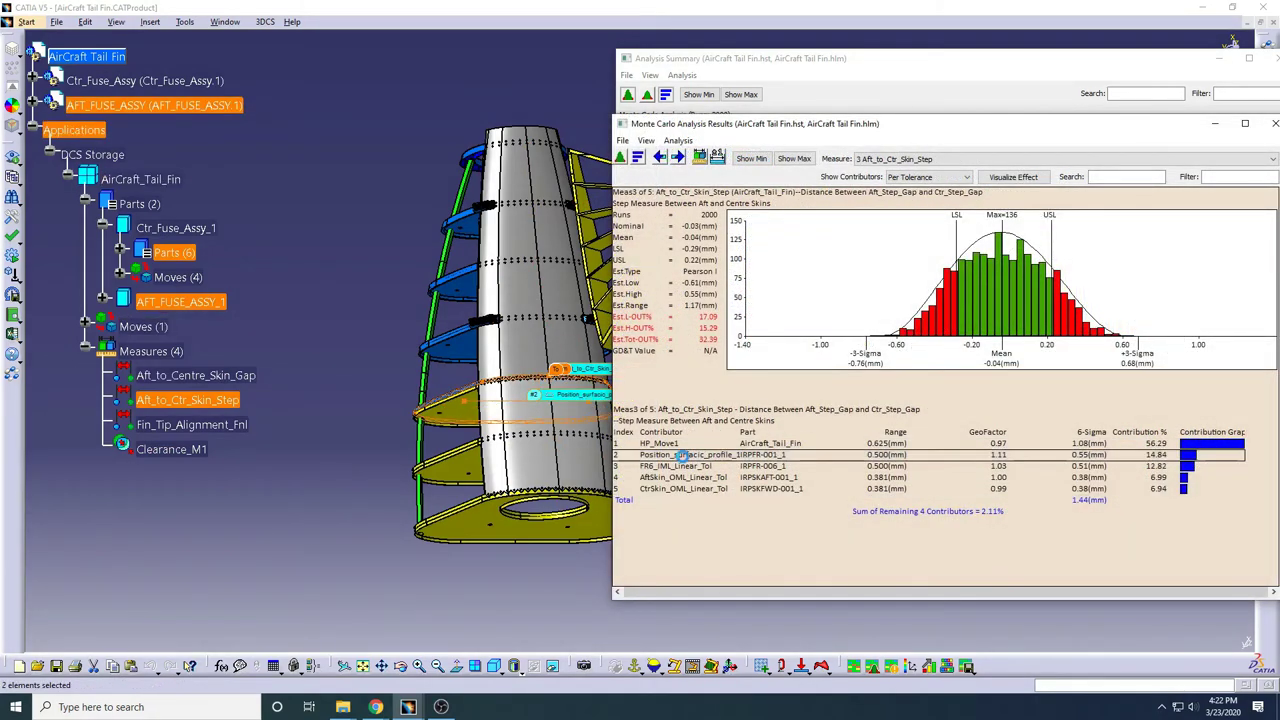
{"action": "double_click", "coordinate": [683, 456]}
{"action": "left_click_drag", "start_coordinate": [295, 131], "coordinate": [257, 121]}
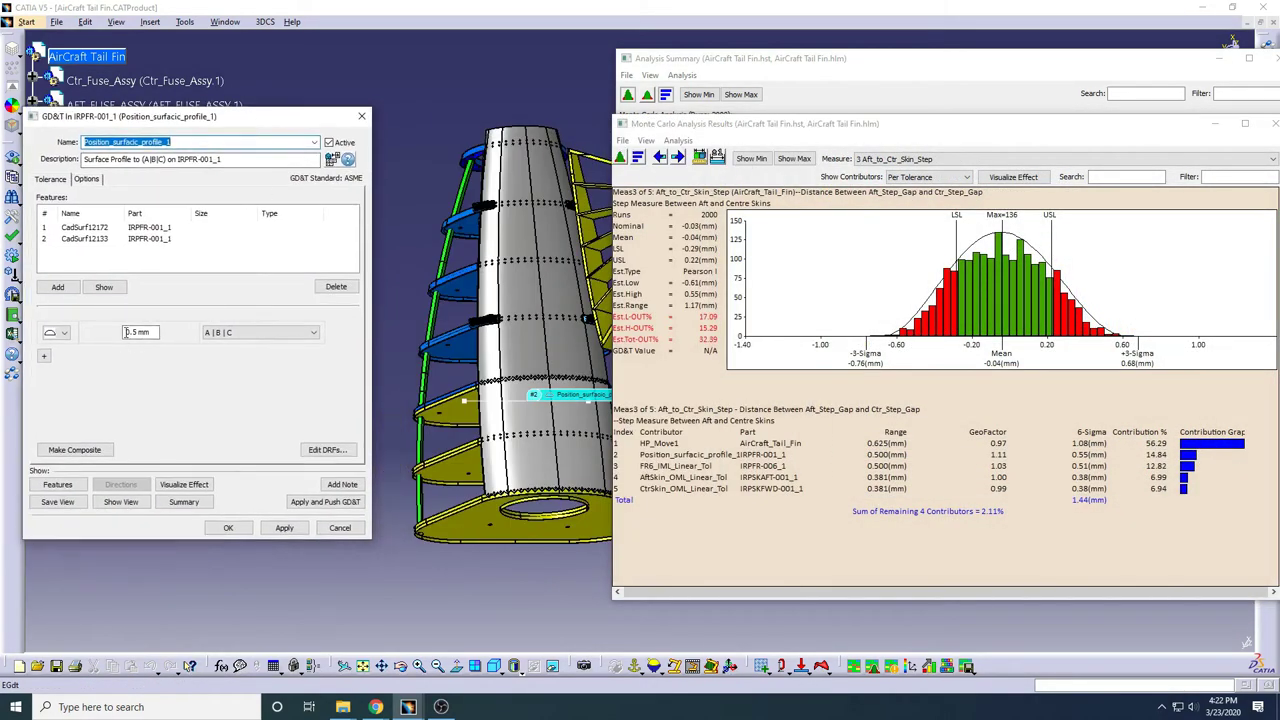
{"action": "left_click", "coordinate": [160, 335]}
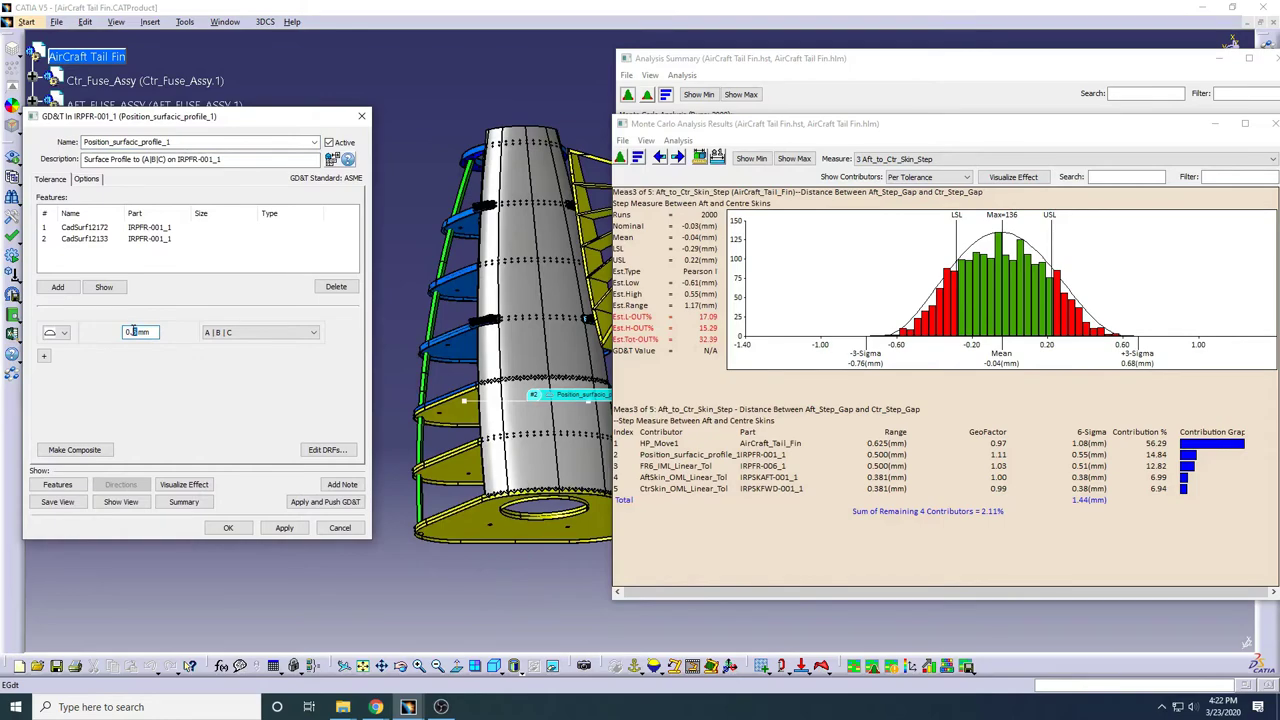
{"action": "type", "text": "0.2"}
{"action": "left_click", "coordinate": [228, 528]}
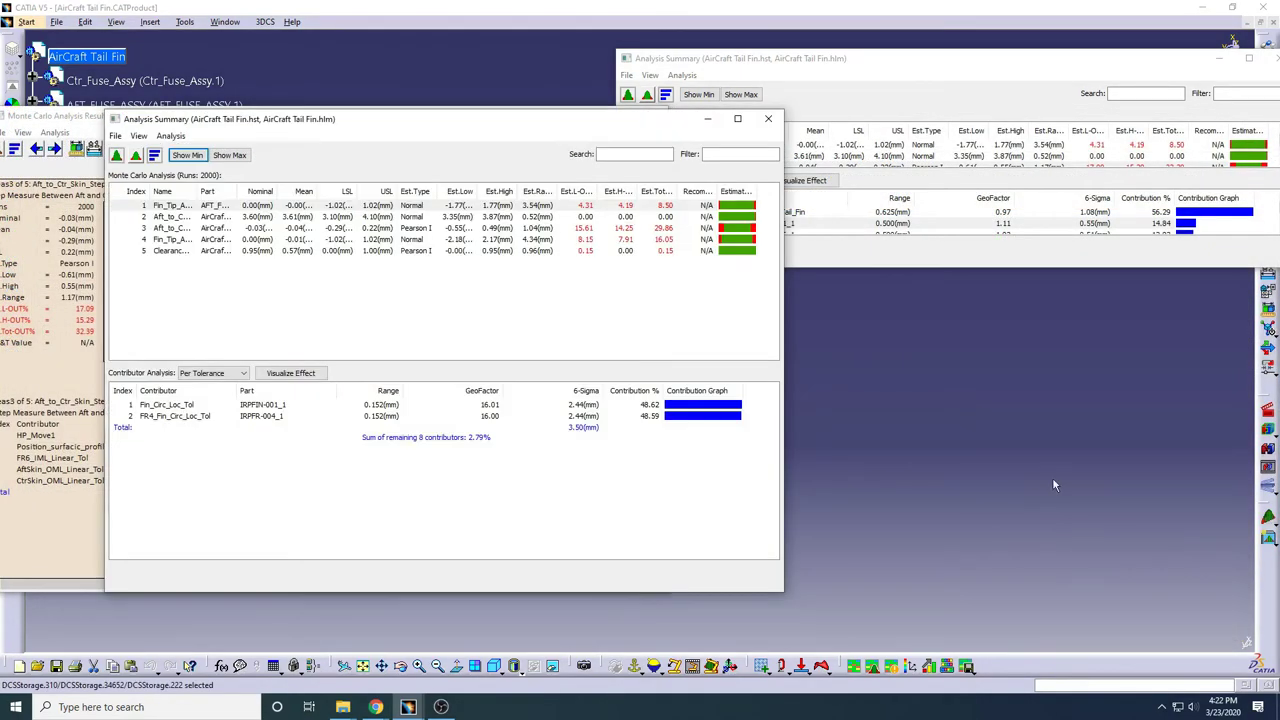
- Place the new Aft_to_Ctr_Skin_Step results beside the old ones and check the HP_Move1 contributor
{"action": "mouse_move", "coordinate": [517, 126]}
{"action": "left_mouse_down"}
{"action": "mouse_move", "coordinate": [985, 143]}
{"action": "mouse_move", "coordinate": [1048, 129]}
{"action": "left_mouse_up"}
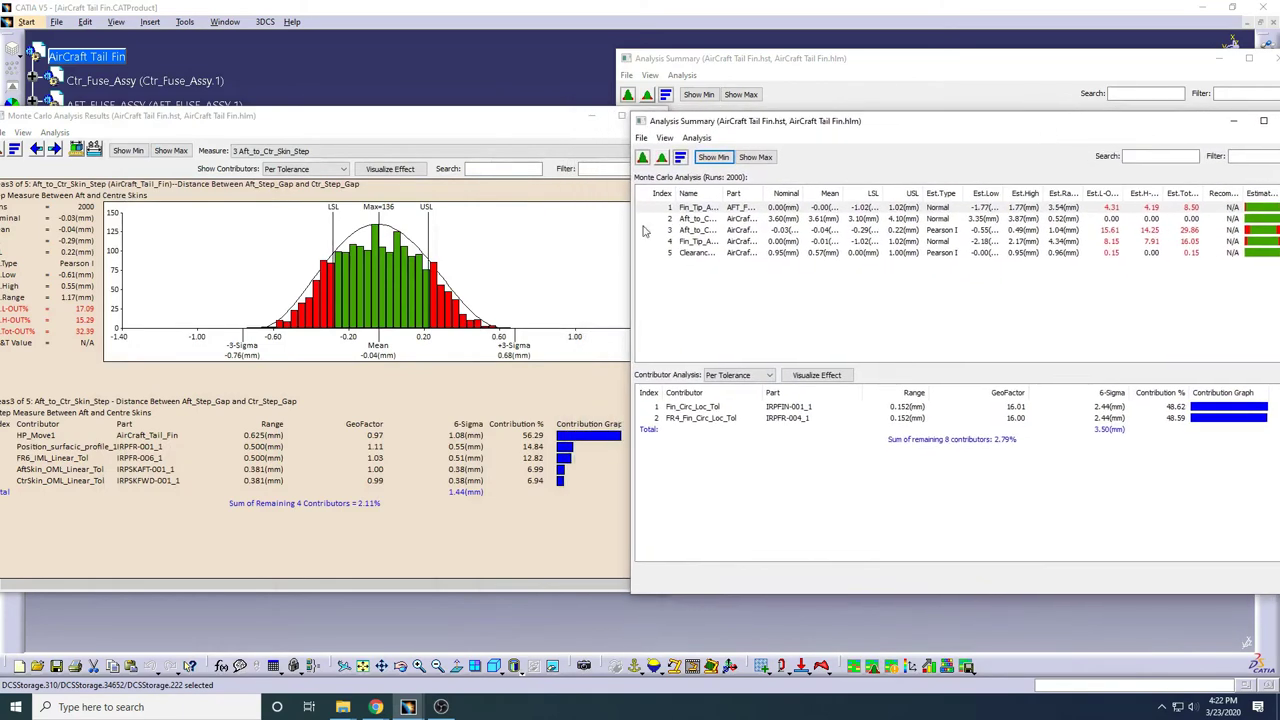
{"action": "double_click", "coordinate": [685, 229]}
{"action": "left_click_drag", "start_coordinate": [679, 125], "coordinate": [981, 124]}
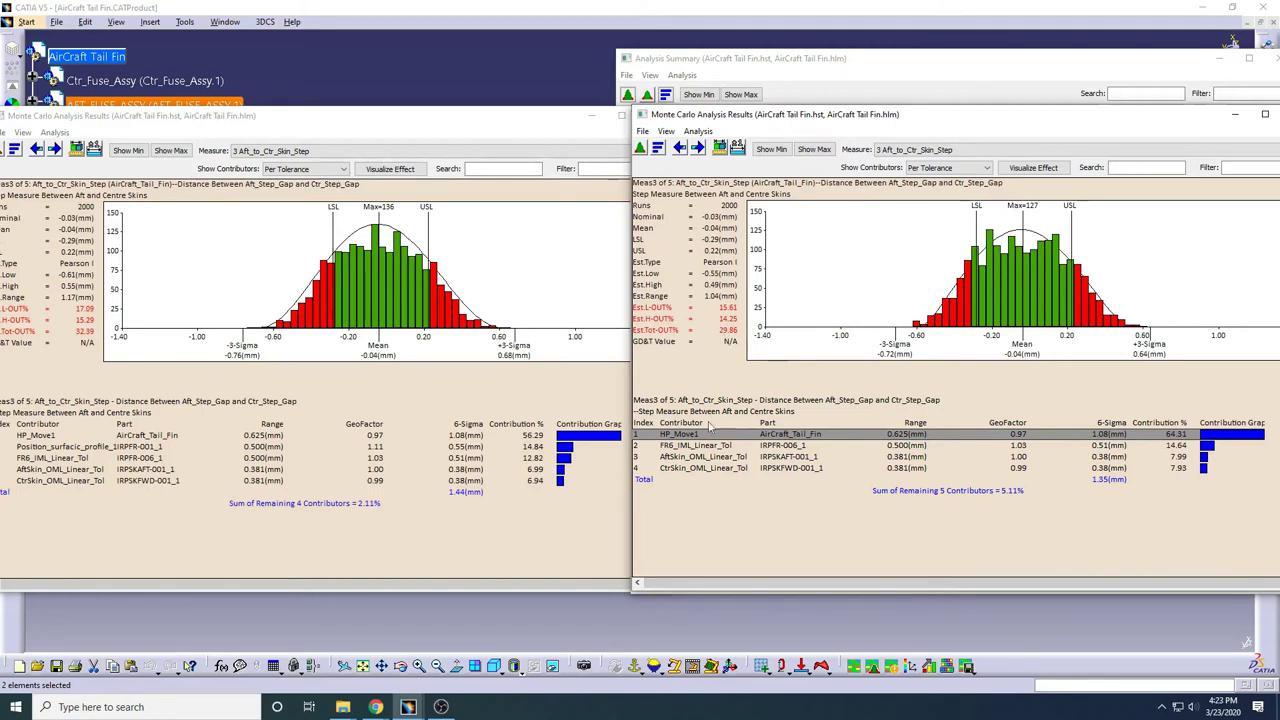
{"action": "double_click", "coordinate": [675, 440]}
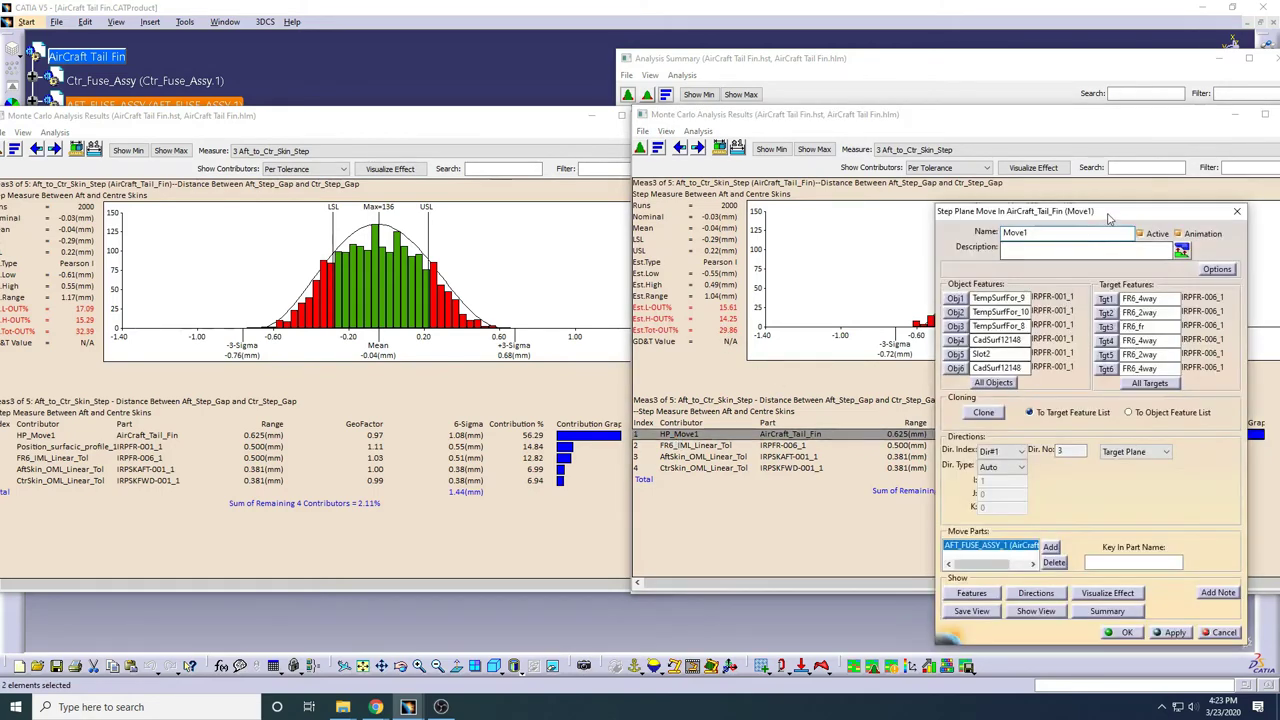
{"action": "key", "text": "Escape"}
{"action": "left_click_drag", "start_coordinate": [1167, 118], "coordinate": [1076, 118]}
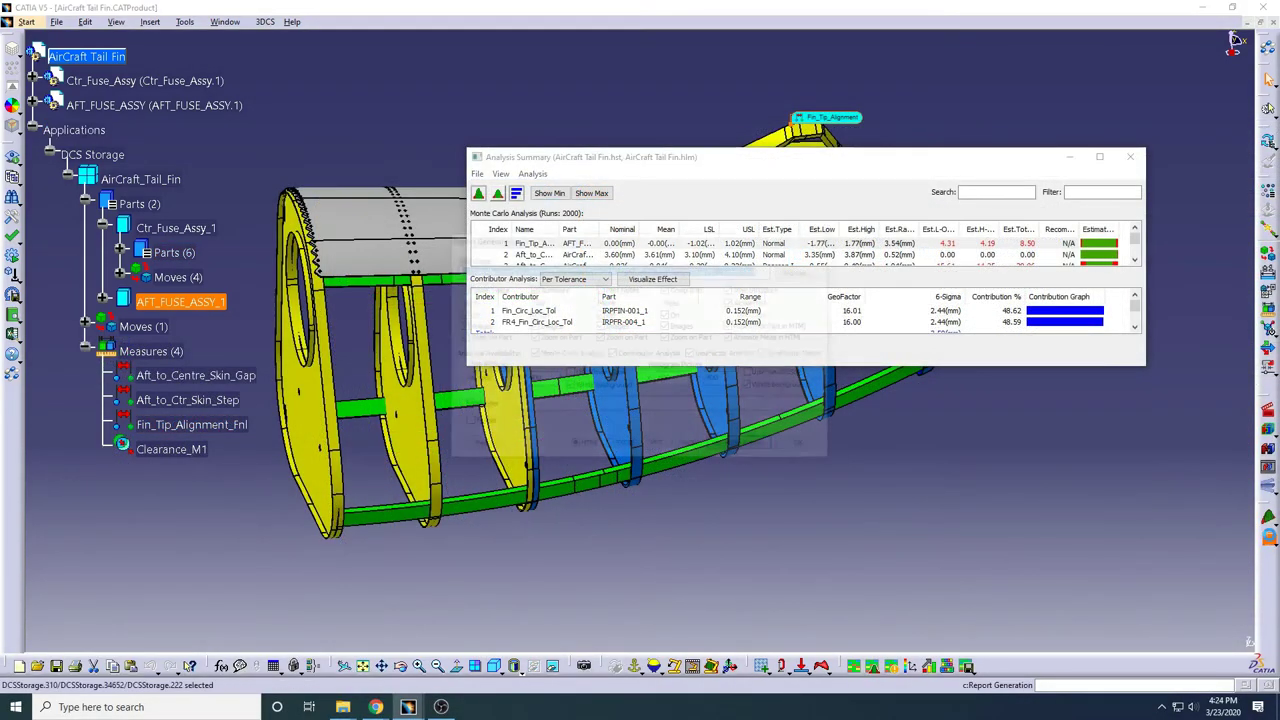
- Generate the HTML report and confirm Yes to proceed without the GeoFactor Matrix
{"action": "left_click", "coordinate": [762, 448]}
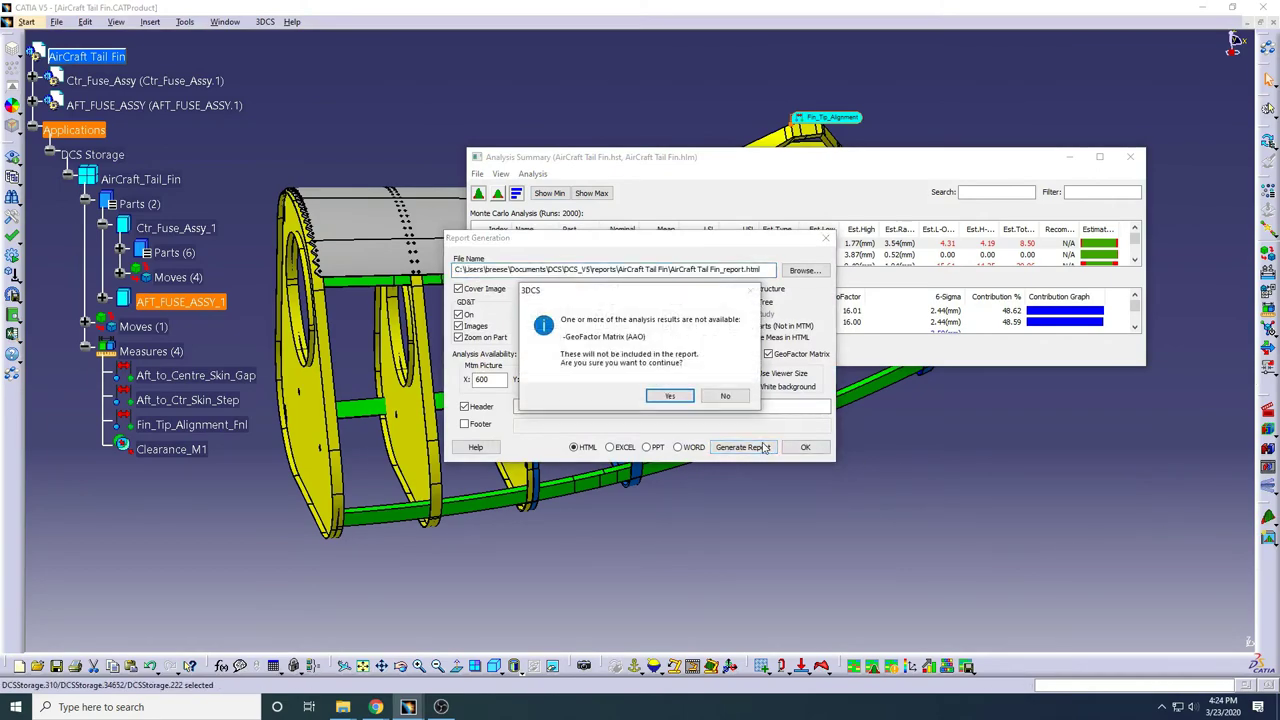
{"action": "left_click", "coordinate": [676, 398]}
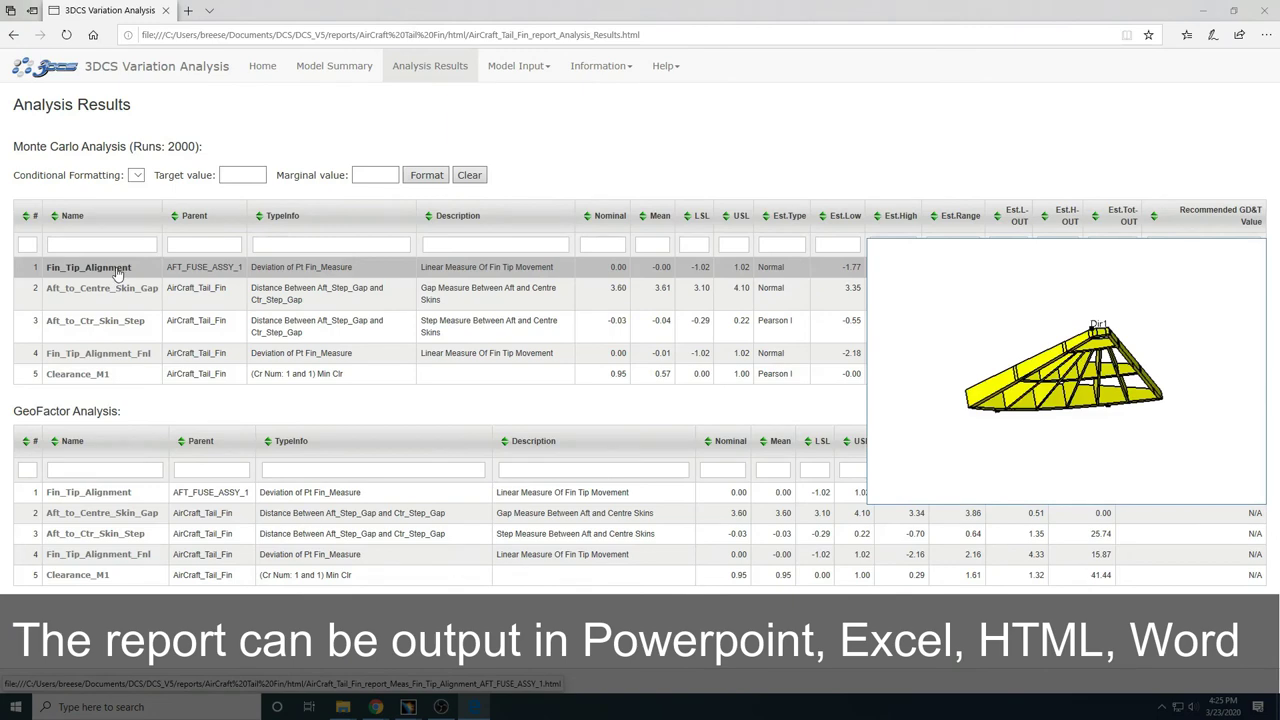
{"action": "mouse_move", "coordinate": [96, 321]}
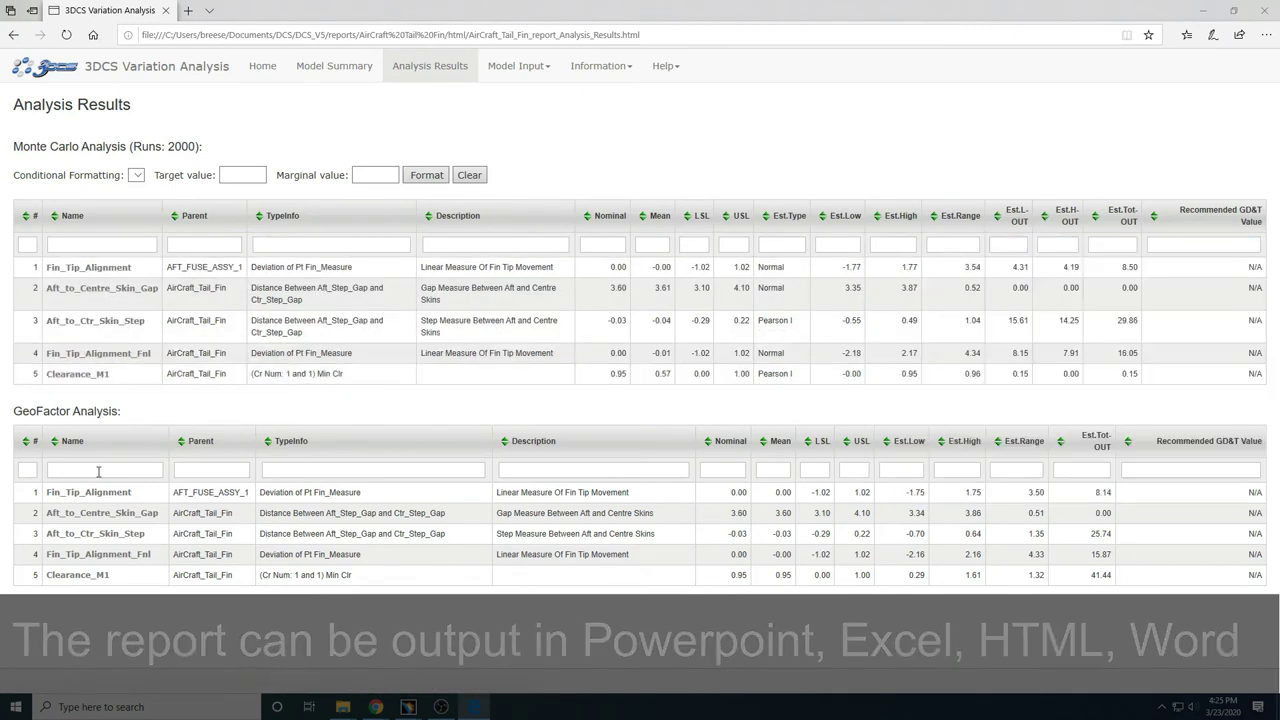
{"action": "mouse_move", "coordinate": [97, 492]}
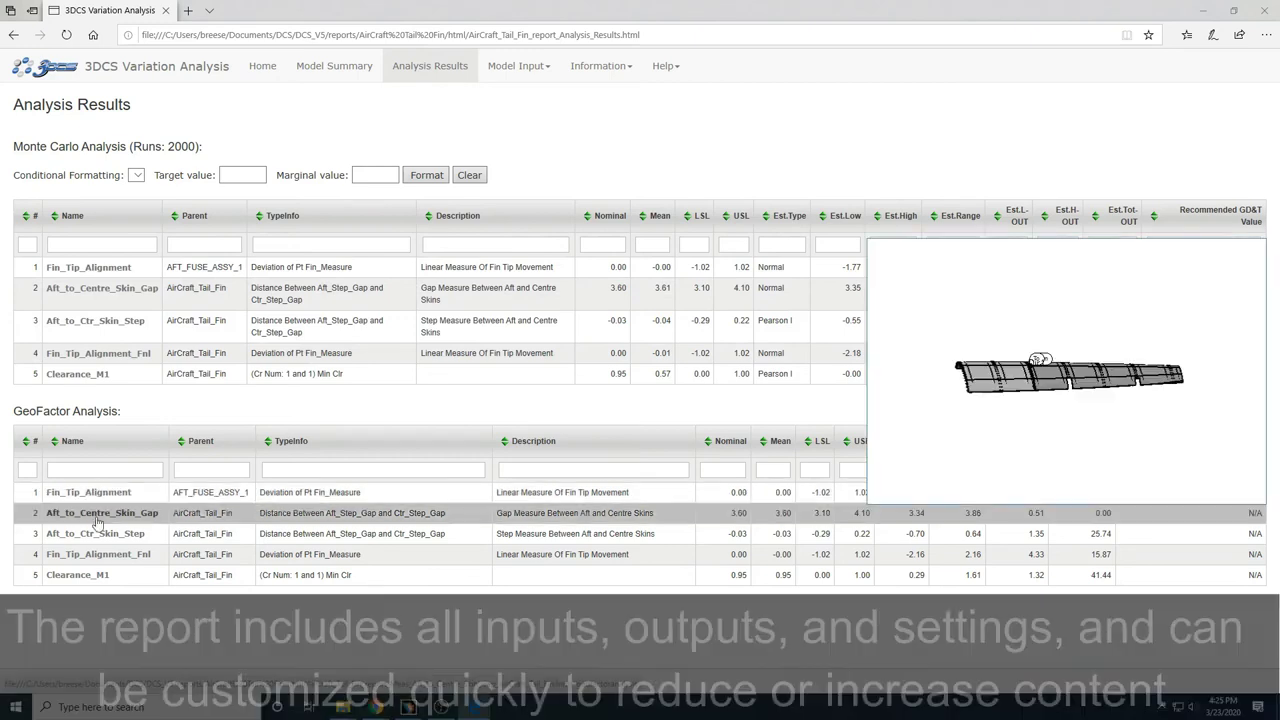
- Show the Model Input GD&Ts page listing the tail fin's eight tolerances
{"action": "left_click", "coordinate": [516, 66]}
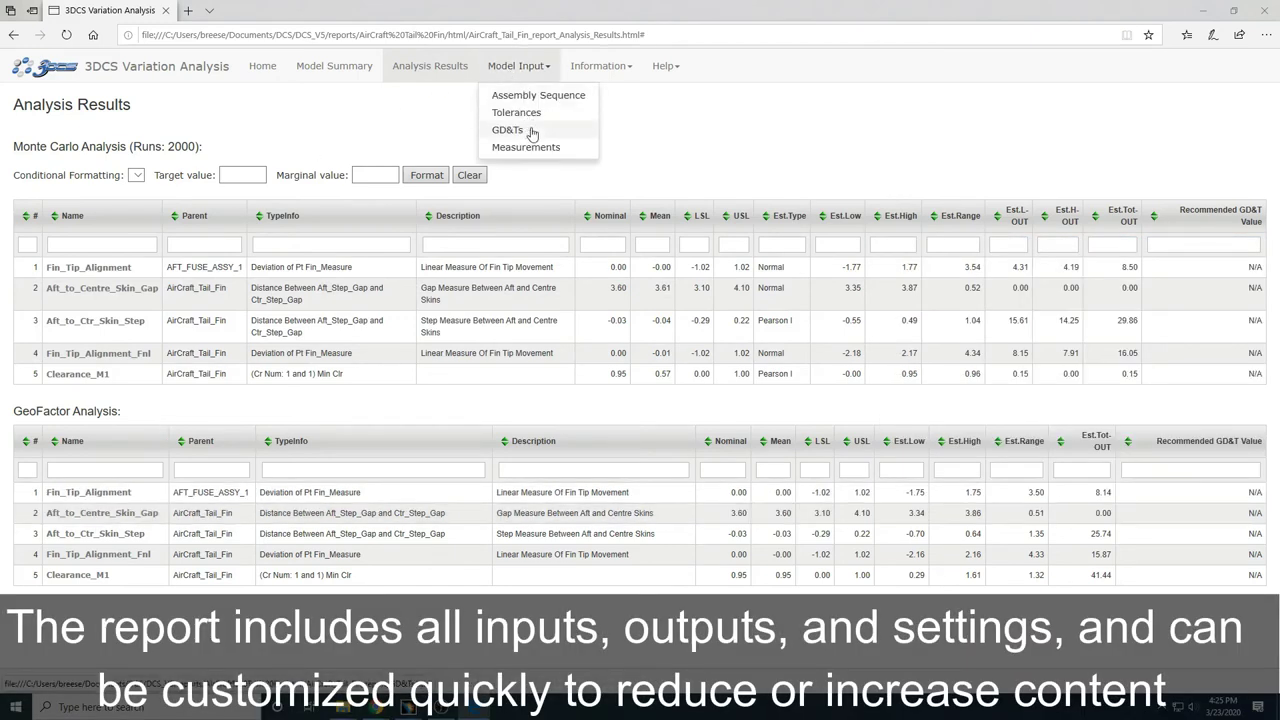
{"action": "left_click", "coordinate": [531, 132]}
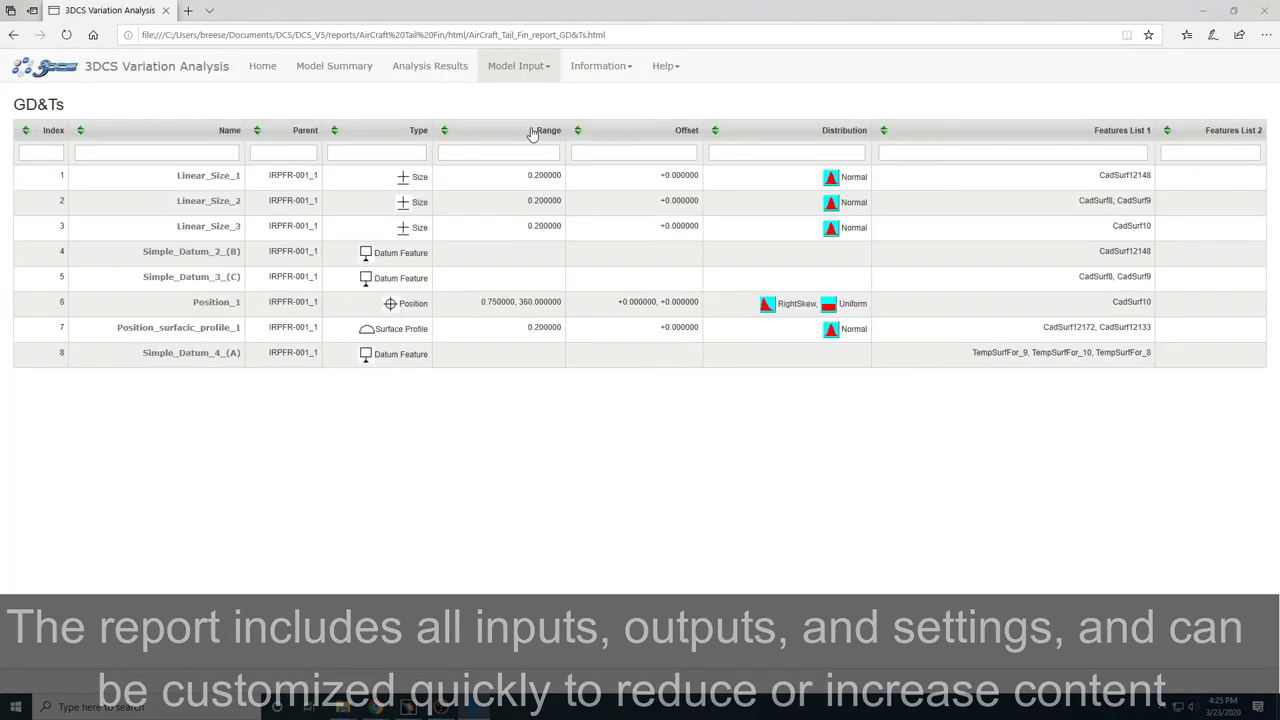